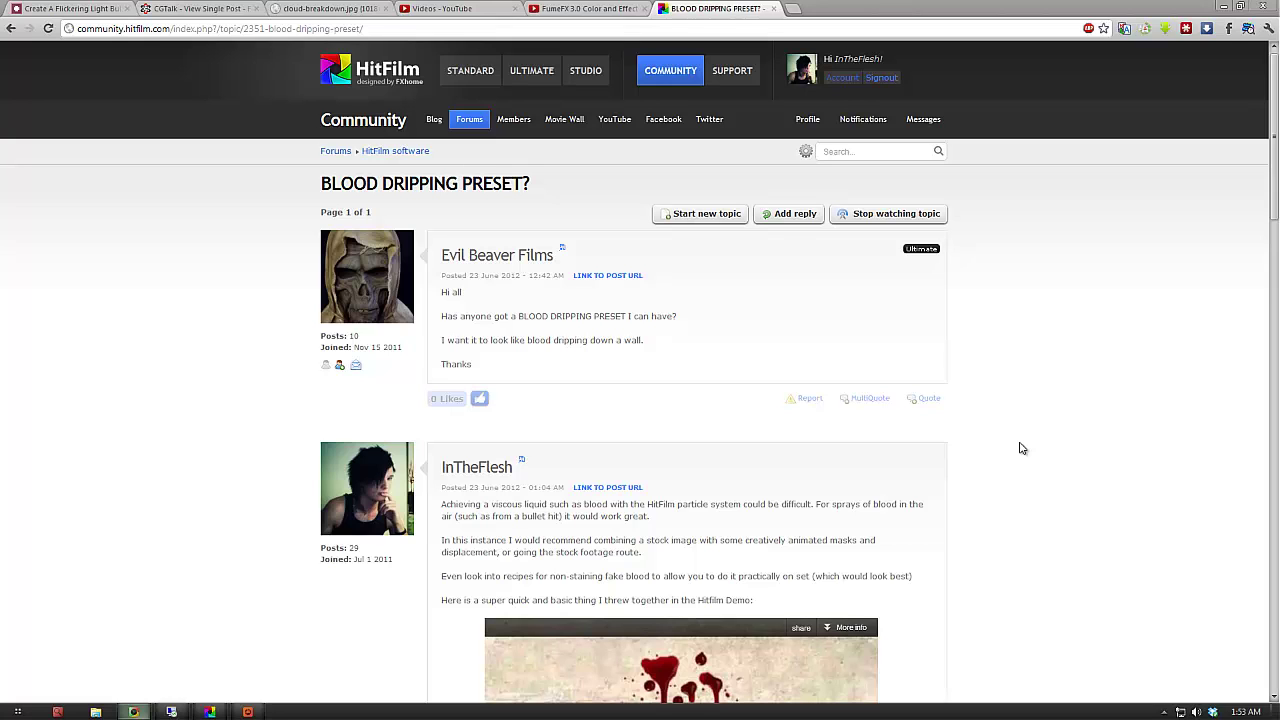
Skim the forum thread about a blood dripping preset.
scroll(1021, 448, "down", 15)
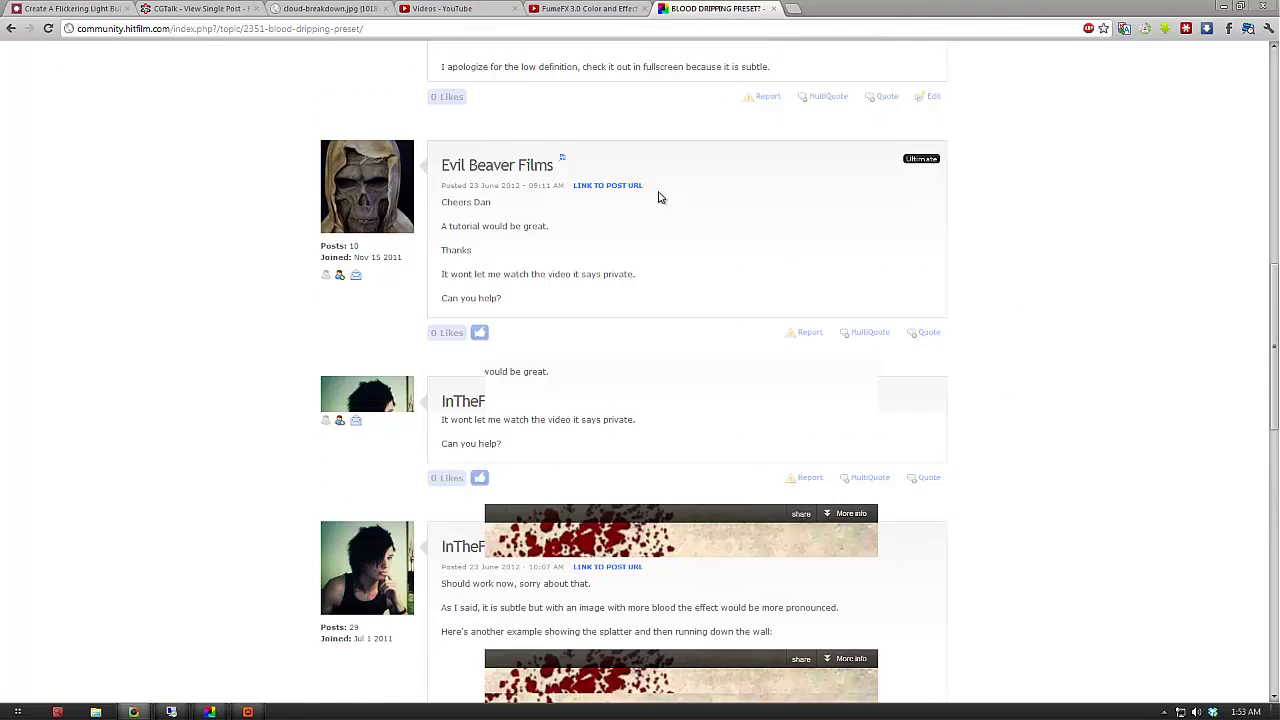
scroll(554, 255, "up", 15)
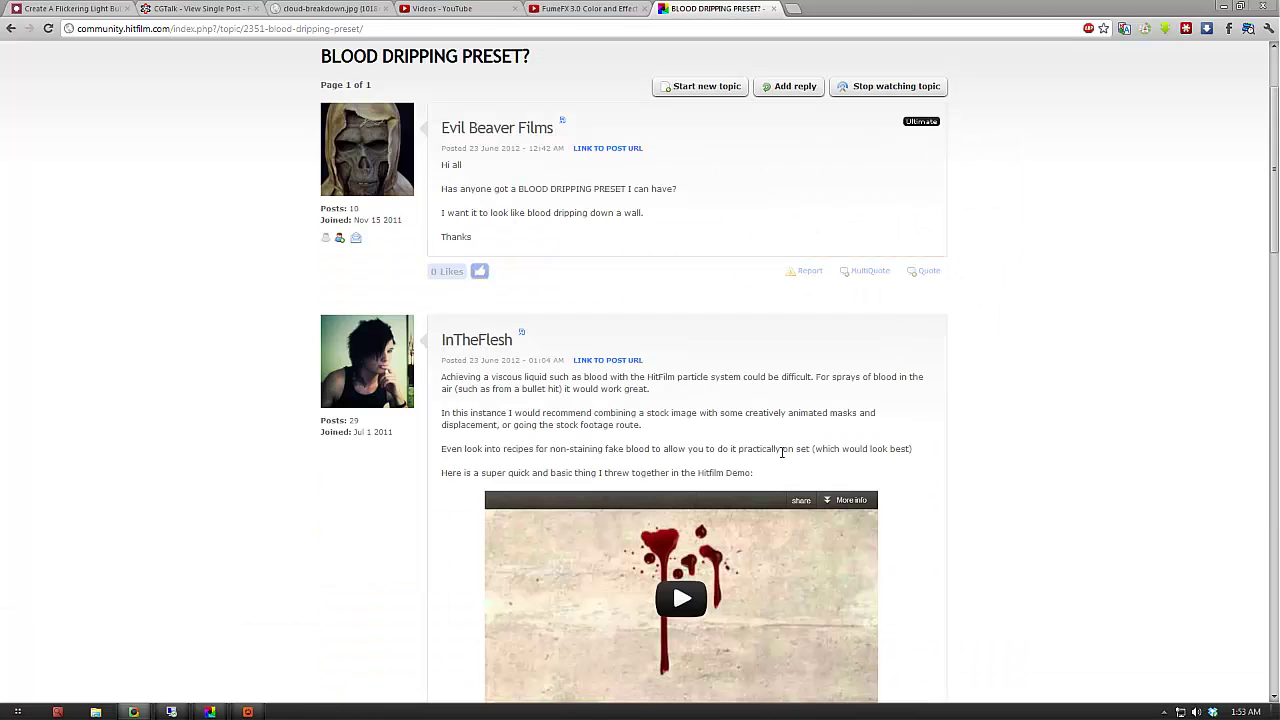
Switch to HitFilm Ultimate, hide the Splat and Drip layer in Composite Shot 1, and select the concrete wall layer.
left_click(209, 712)
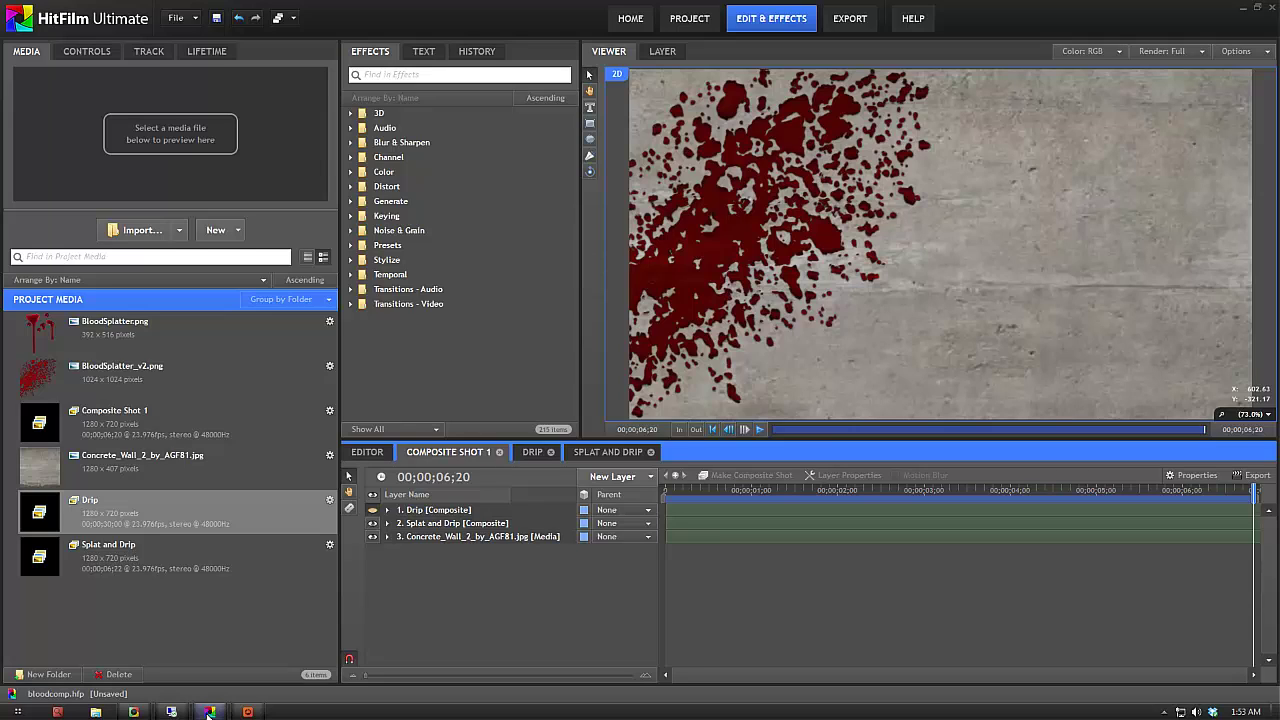
left_click(372, 524)
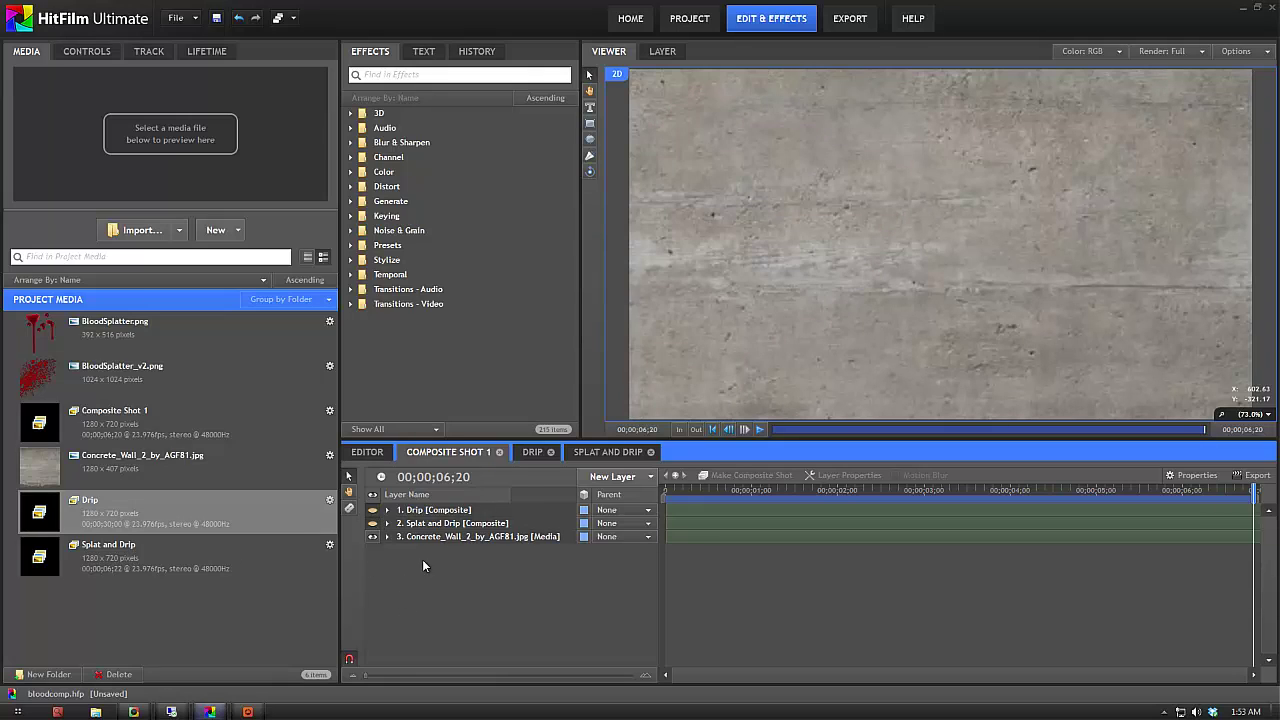
left_click(451, 539)
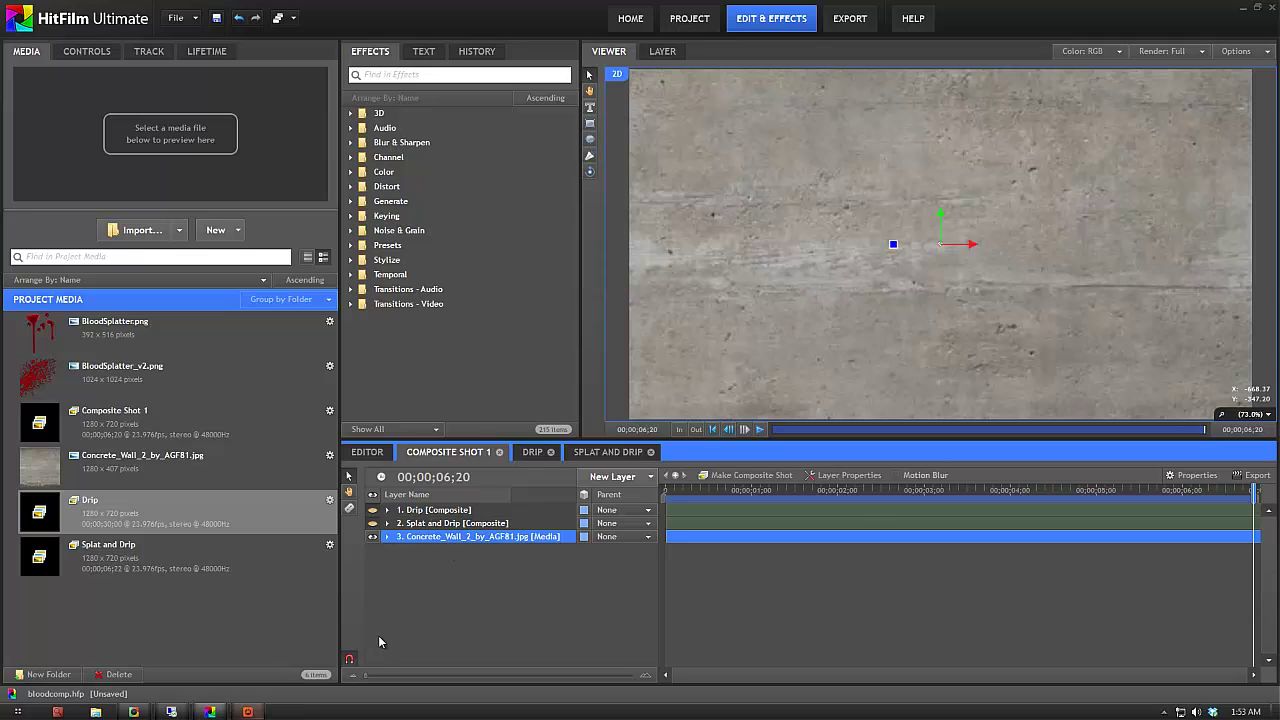
Switch to FastStone Image Viewer and examine the BloodSplatter.png image.
left_click(247, 711)
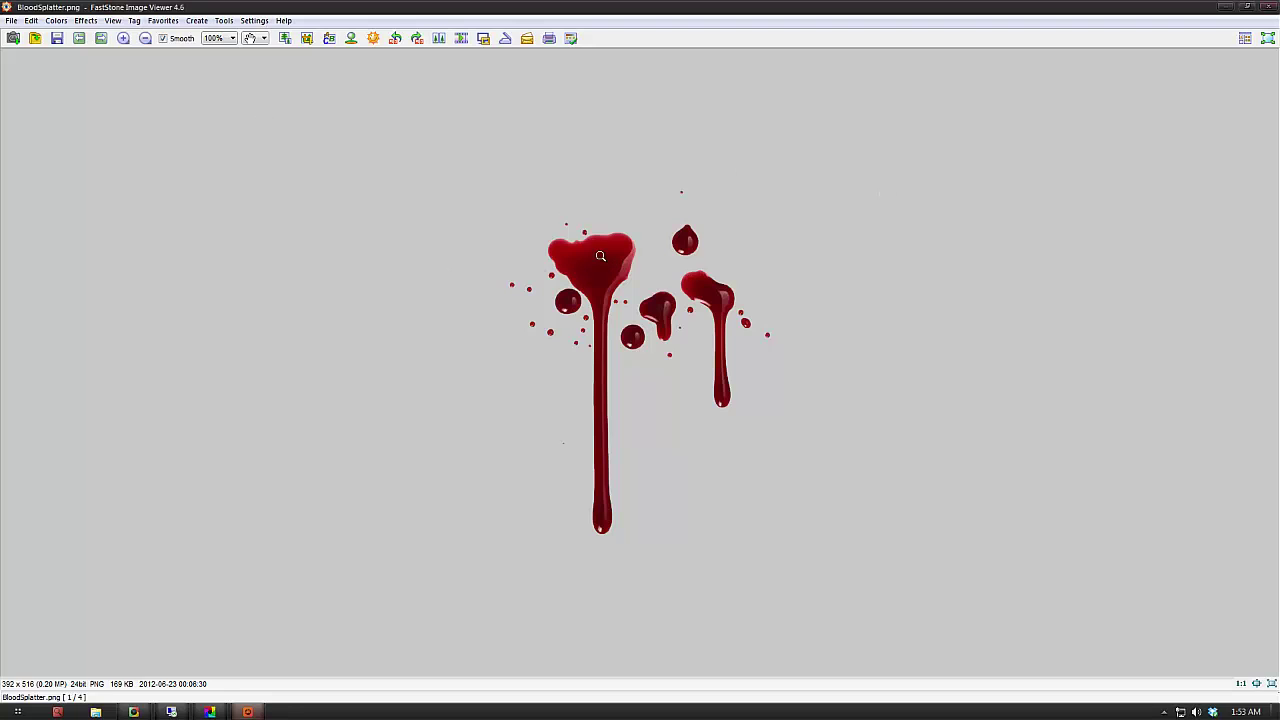
scroll(600, 256, "down", 1)
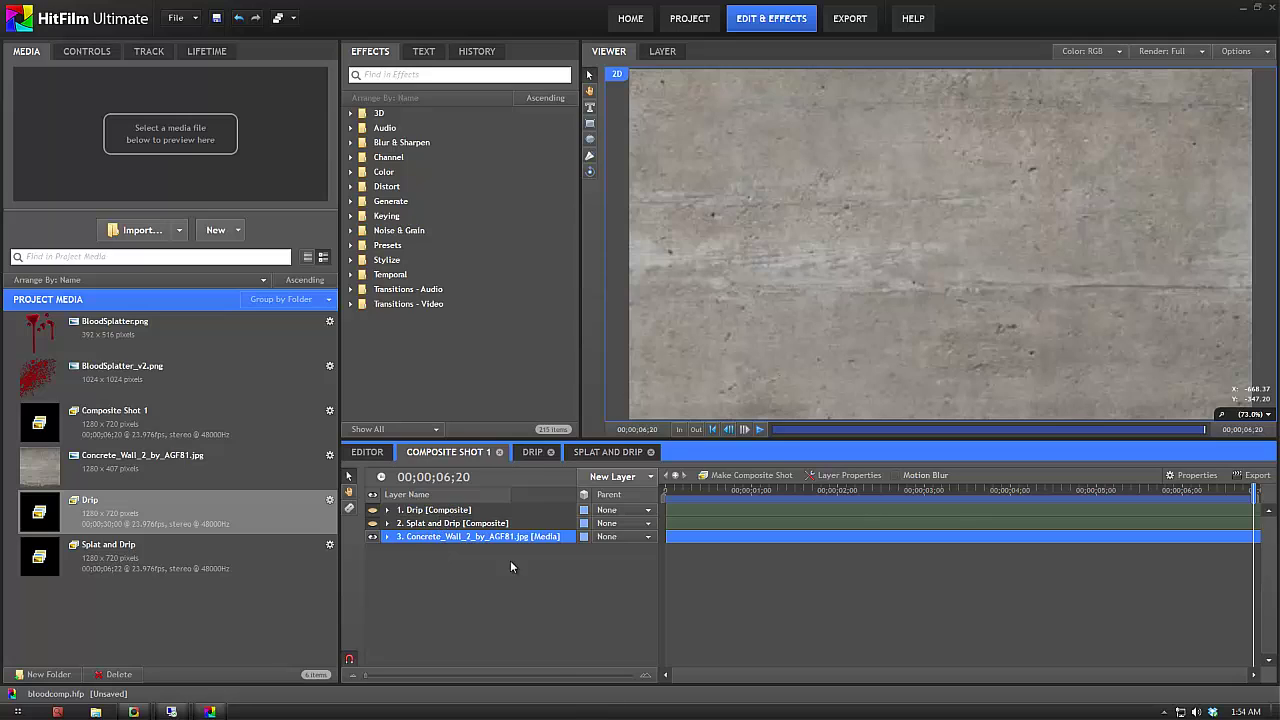
Open the Drip composite shot in HitFilm and hide its BloodSplatter.png, Large Drip and Small Drip layers.
left_click(436, 511)
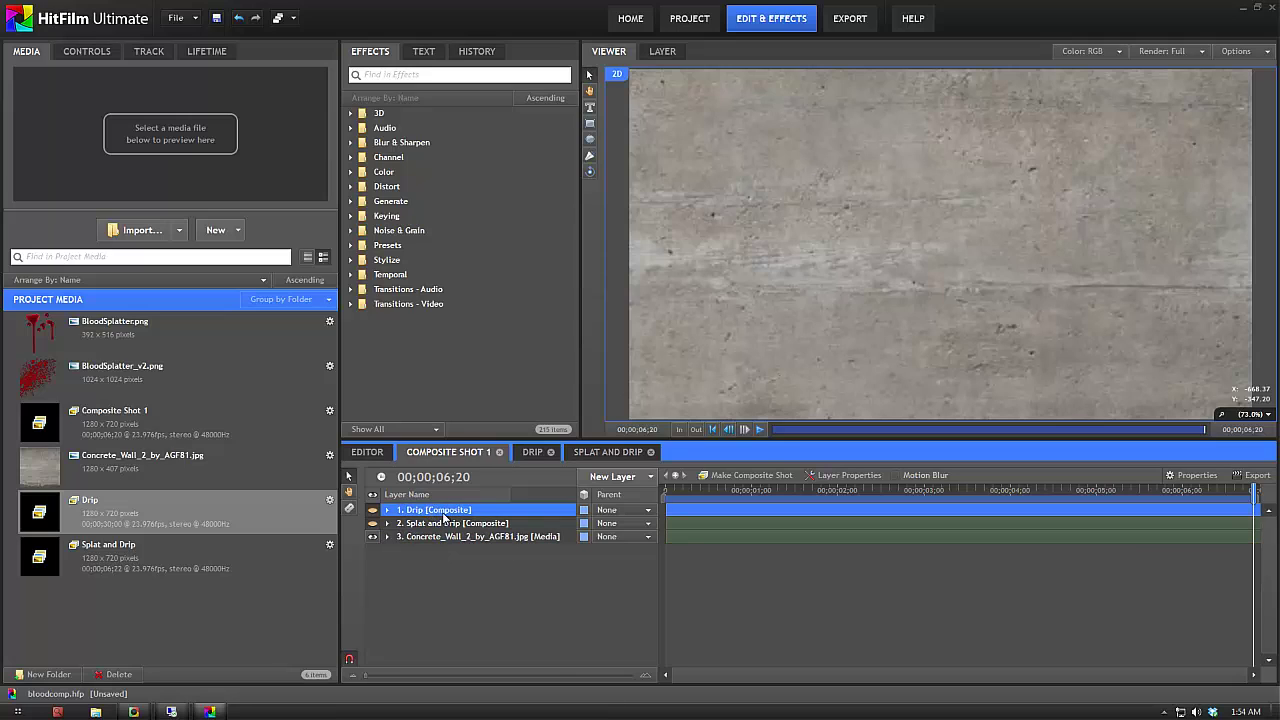
left_click(532, 452)
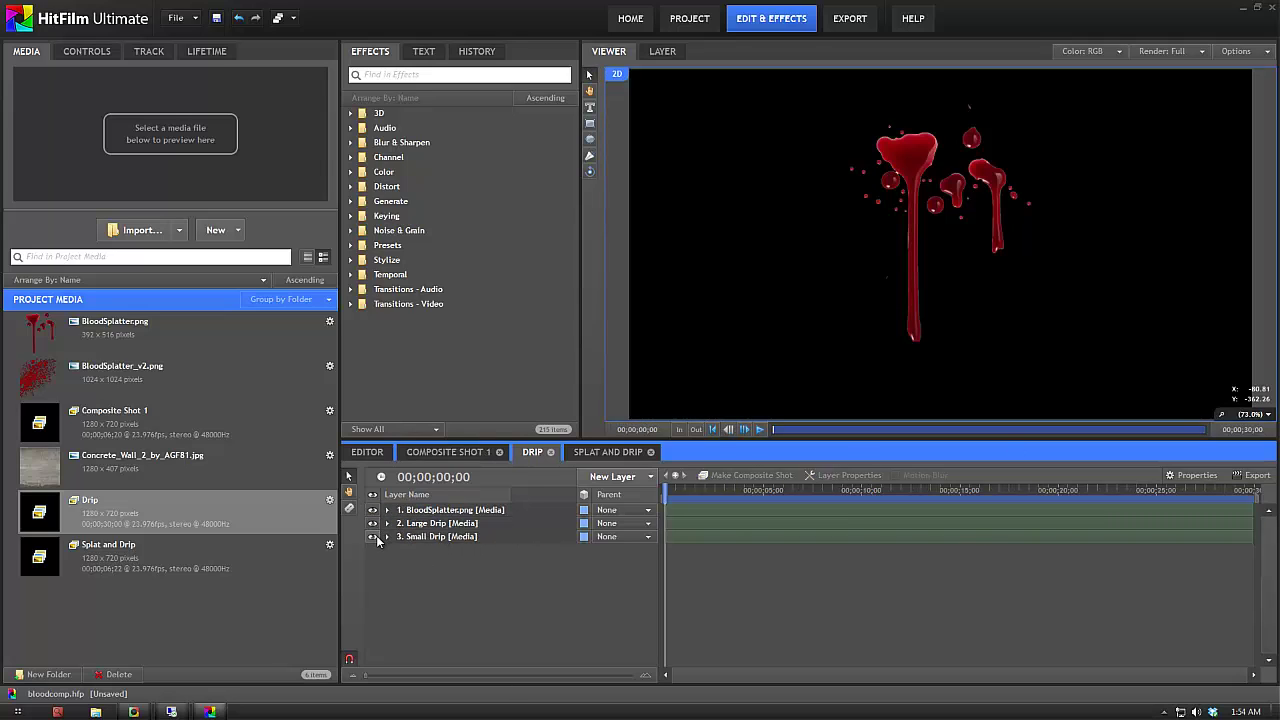
left_click(373, 510)
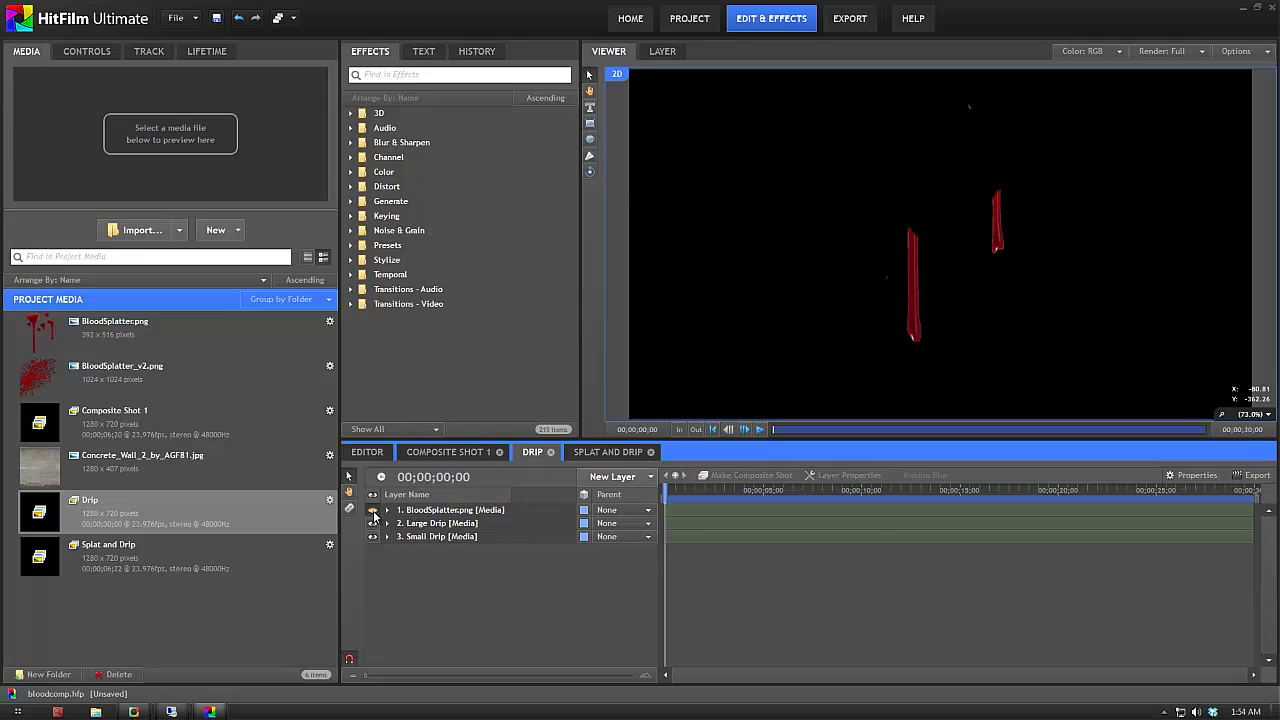
left_click(373, 523)
left_click(373, 537)
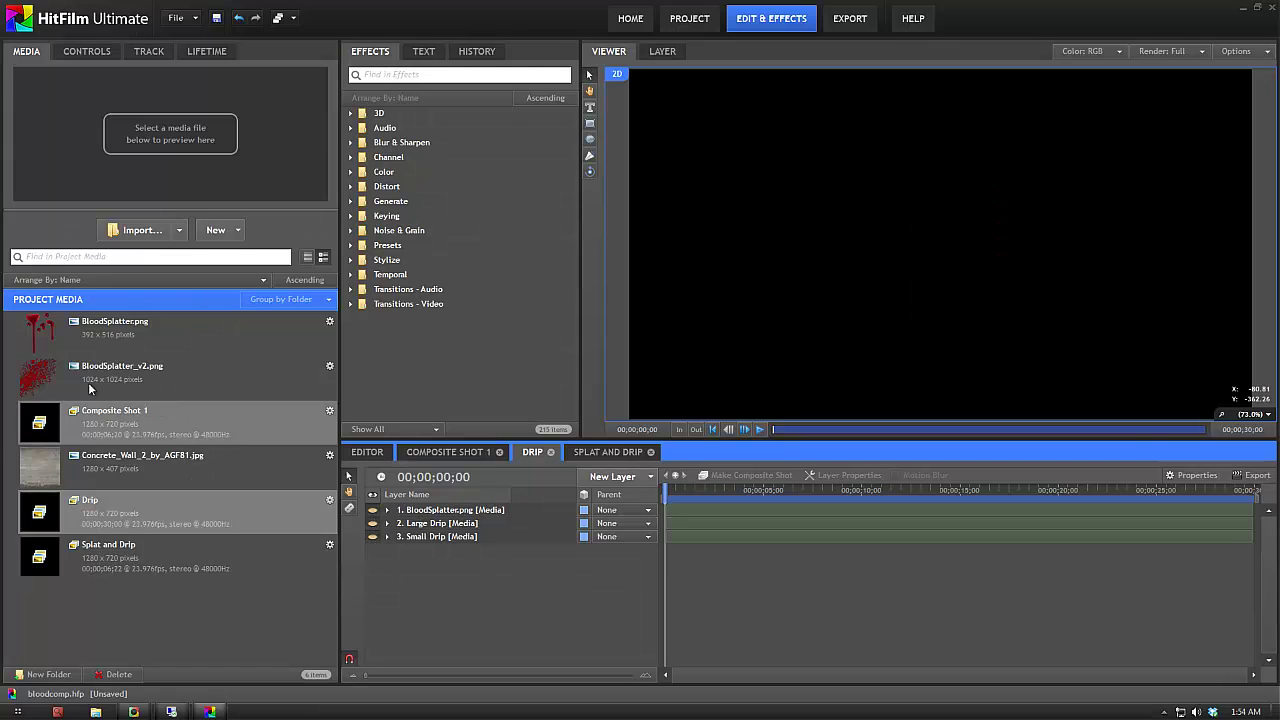
Preview BloodSplatter.png from the project media and make only the Small Drip layer visible in the Drip composite.
left_click(140, 327)
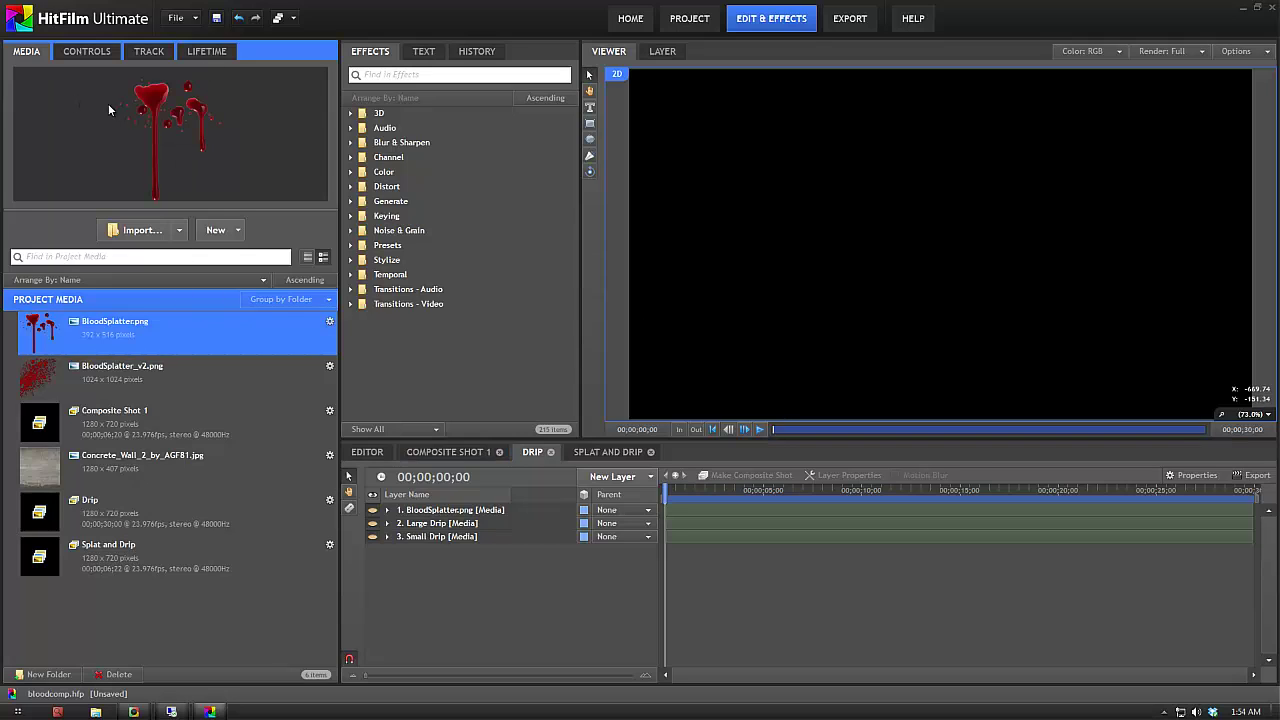
left_click(405, 536)
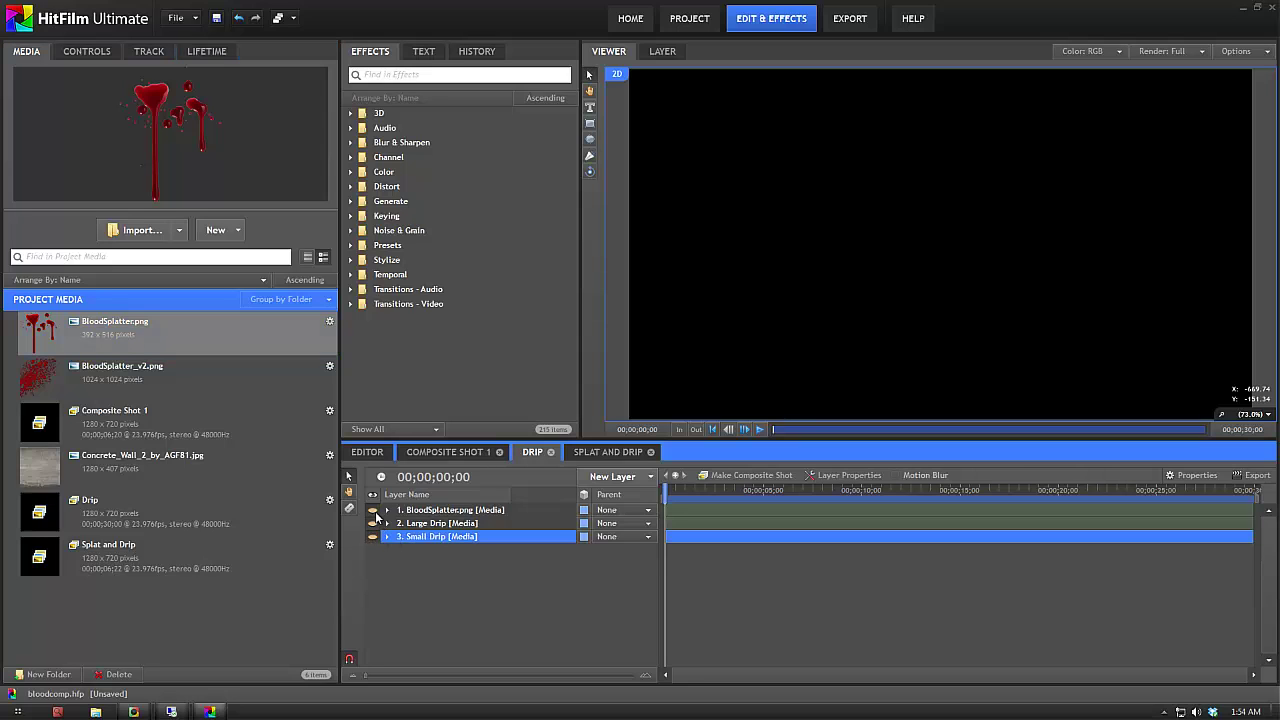
left_click(373, 512)
left_click(373, 512)
left_click(373, 538)
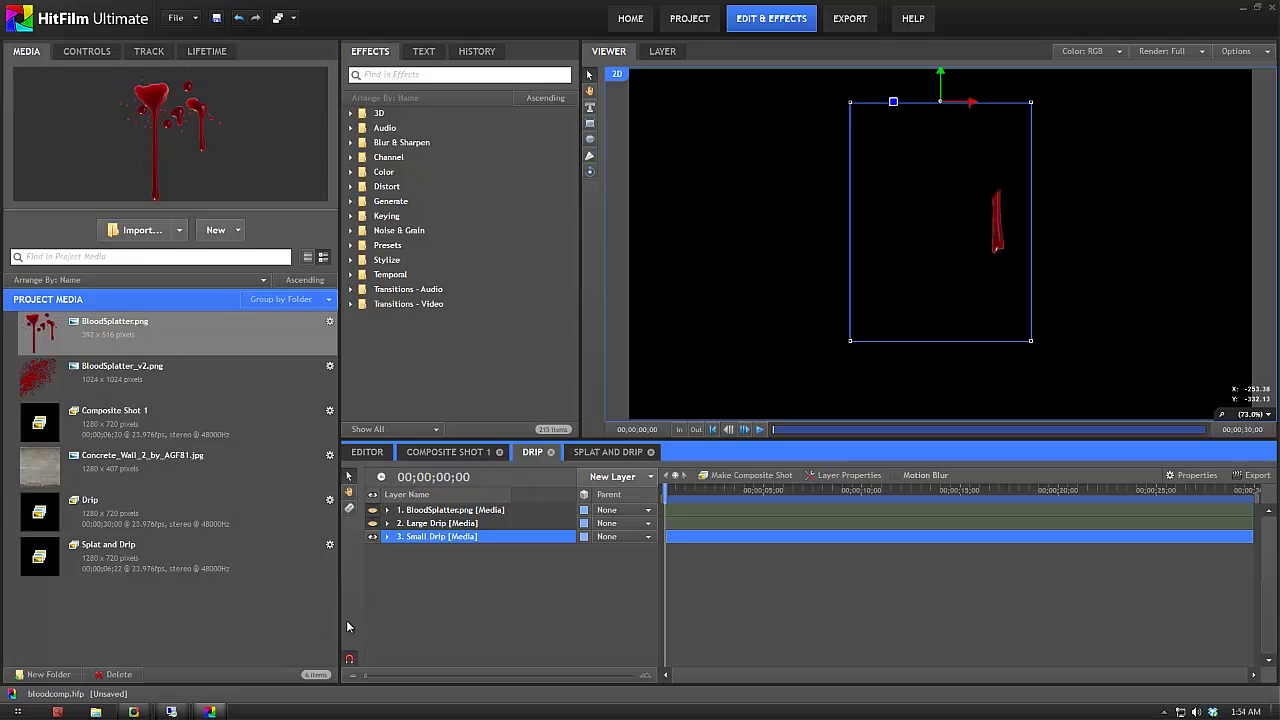
Expand the Small Drip layer and examine its mask outline and transform properties, including the anchor point.
left_click(387, 537)
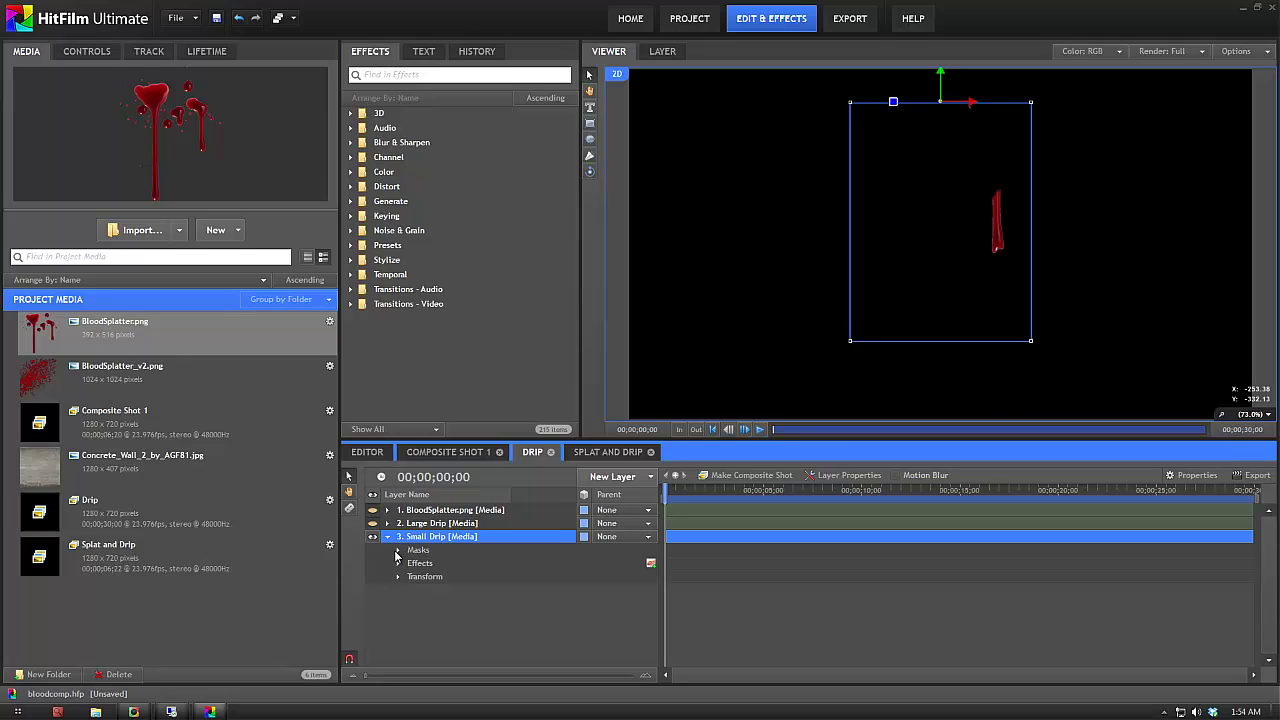
left_click(400, 551)
left_click(477, 562)
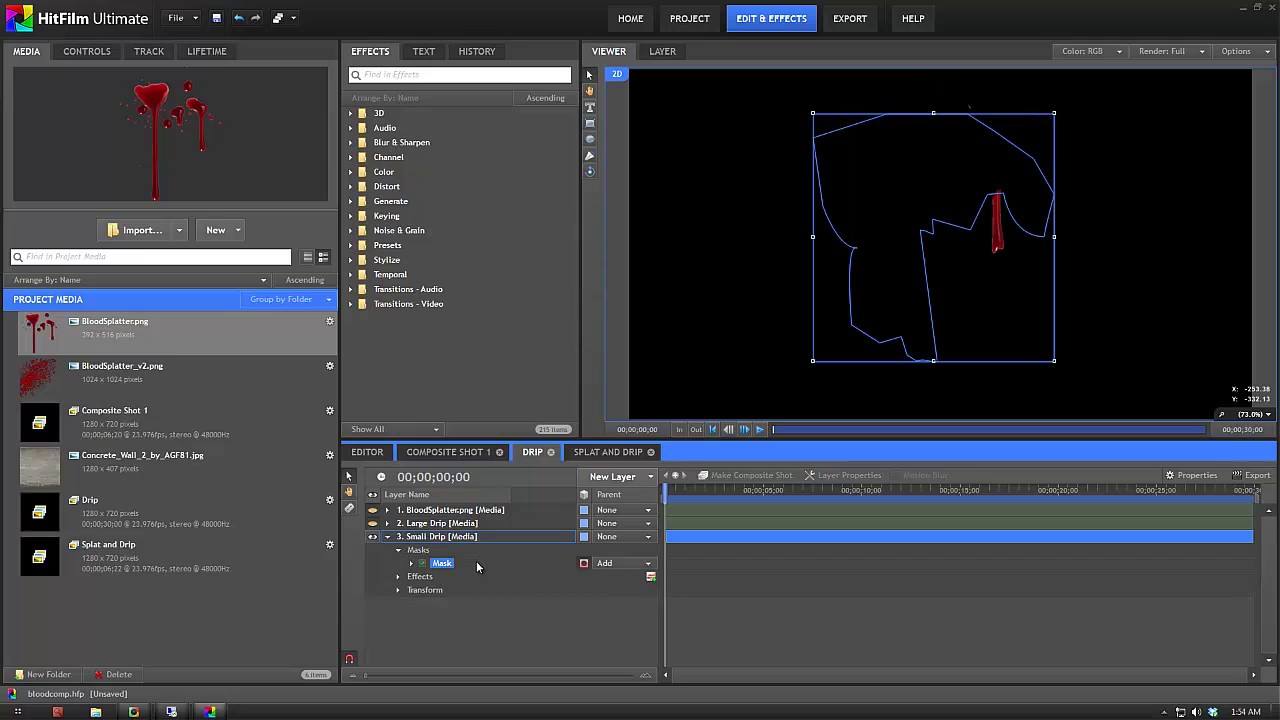
left_click(397, 590)
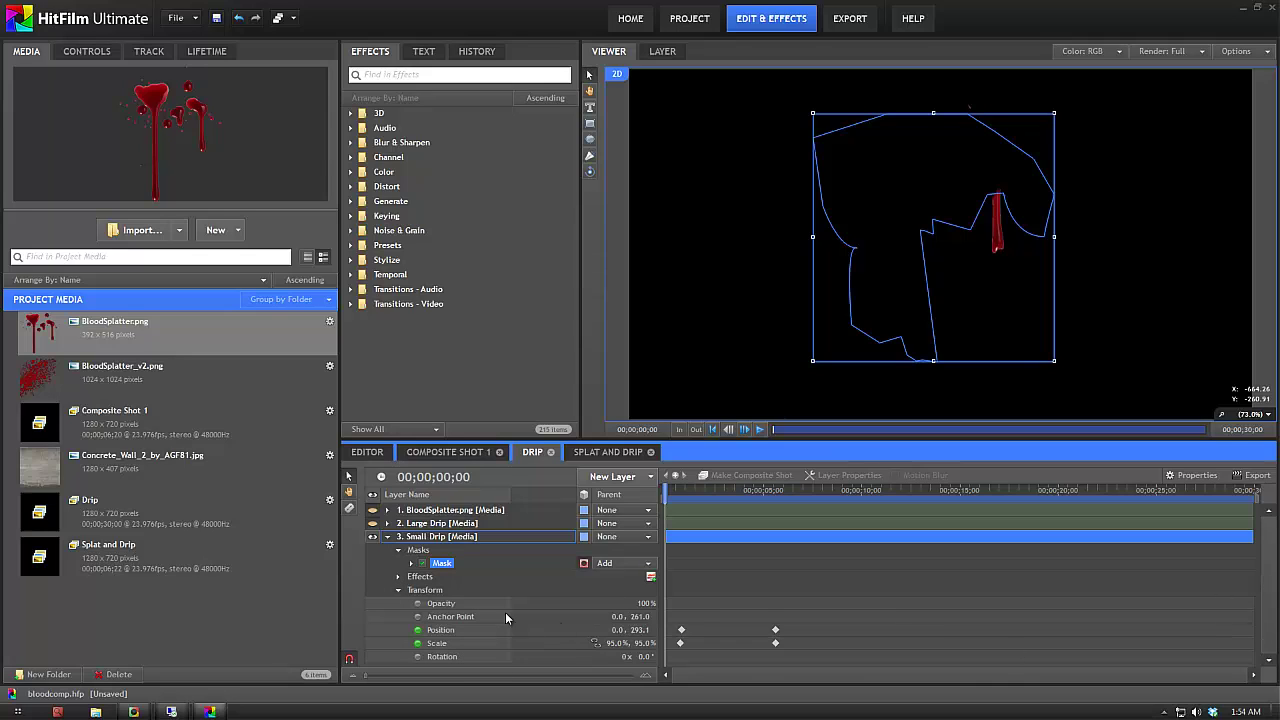
left_click(492, 616)
left_click(457, 617)
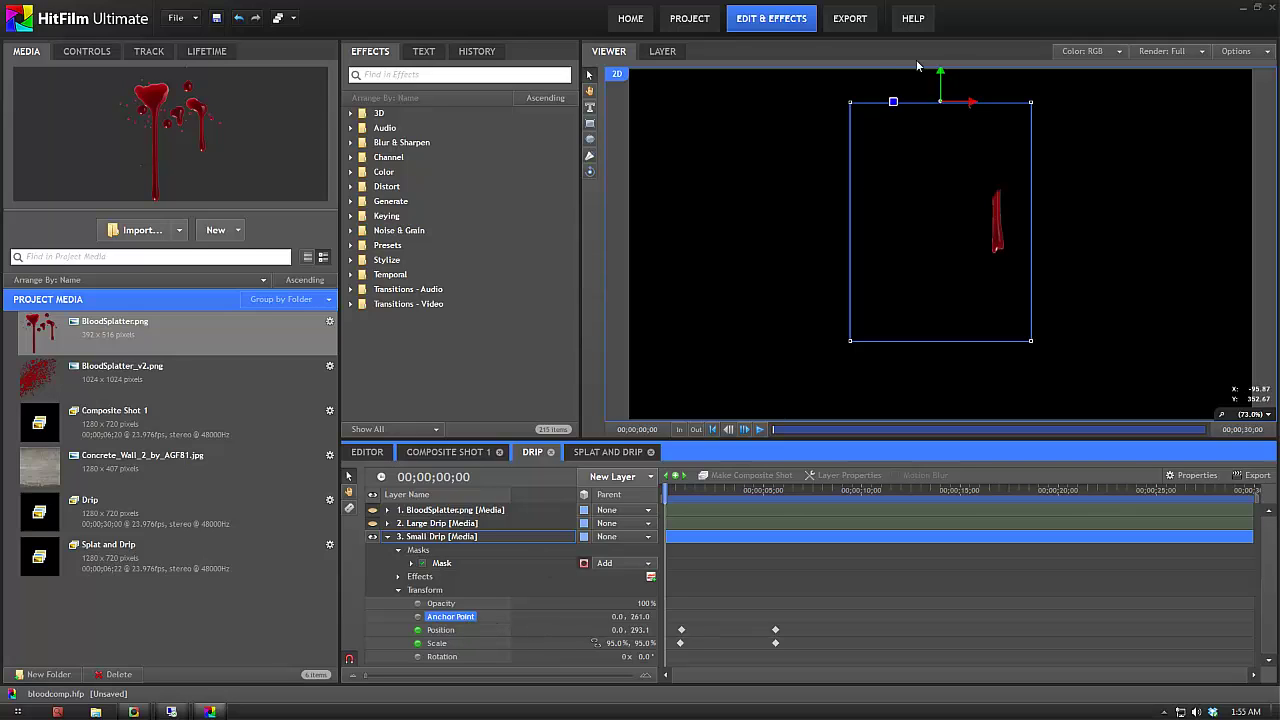
Try moving the Small Drip layer slightly downward along its vertical axis, and undo the move.
left_click_drag(940, 80, 950, 108)
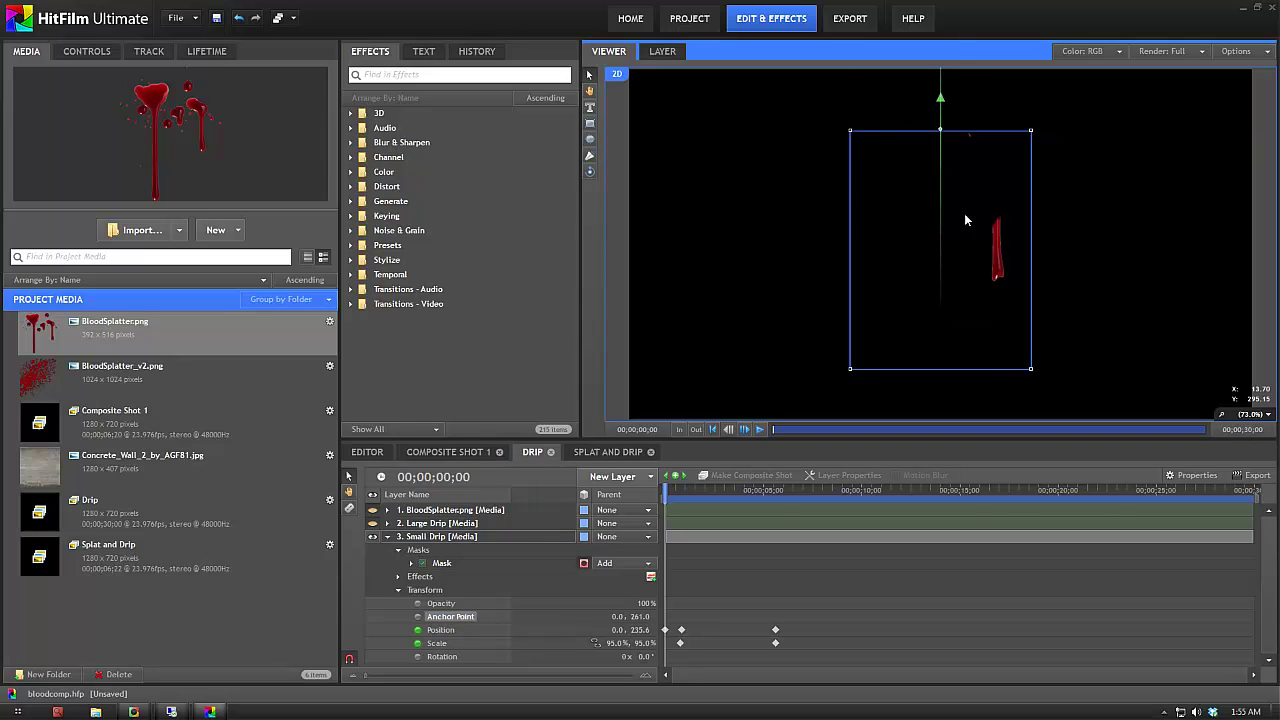
key("ctrl+z")
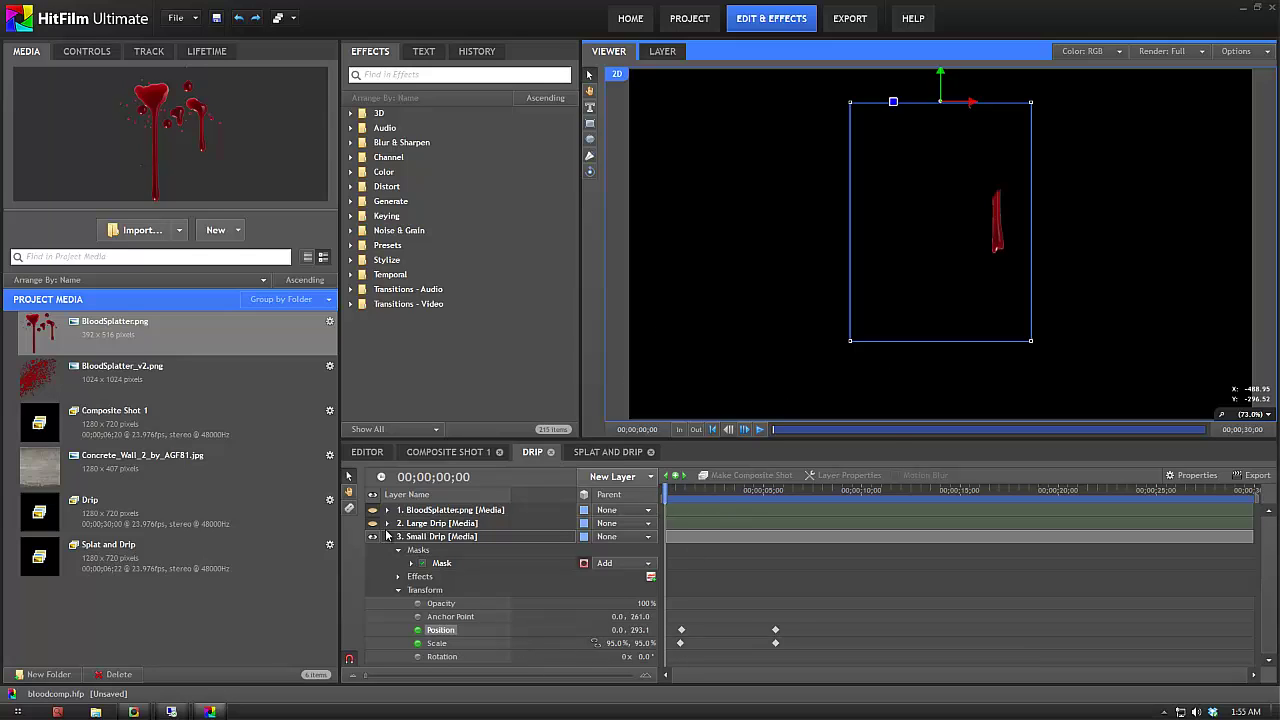
Disable the Waves effect on the Small Drip layer, scrub the timeline to preview the drip, and collapse the layer.
left_click(398, 577)
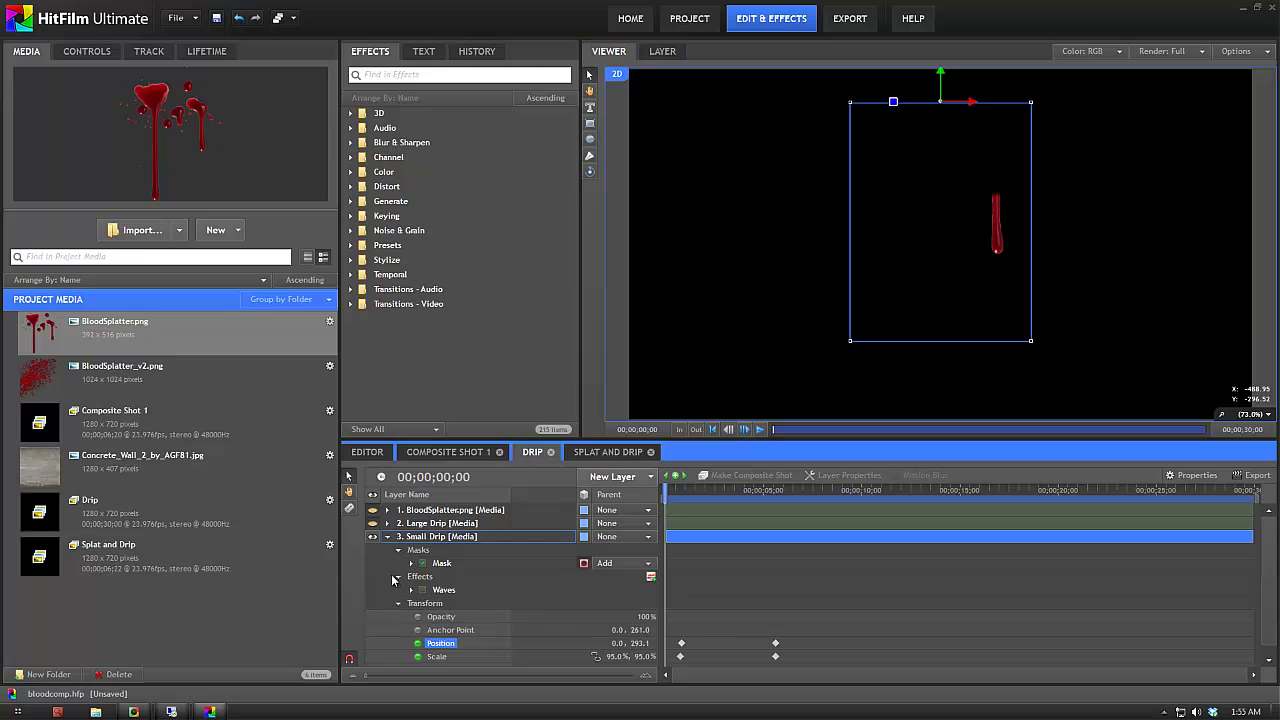
left_click(399, 580)
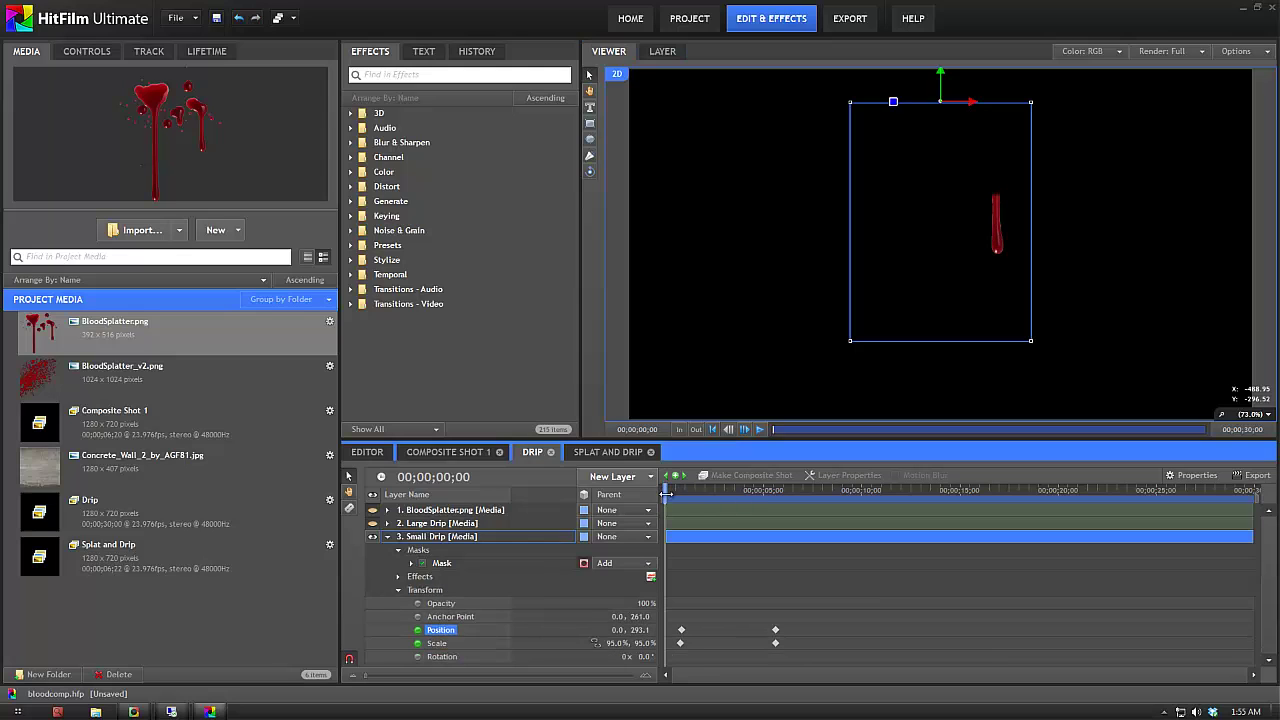
left_click_drag(666, 494, 577, 555)
left_click(387, 537)
Make the Large Drip layer visible and expand the settings of its Waves effect.
left_click(387, 523)
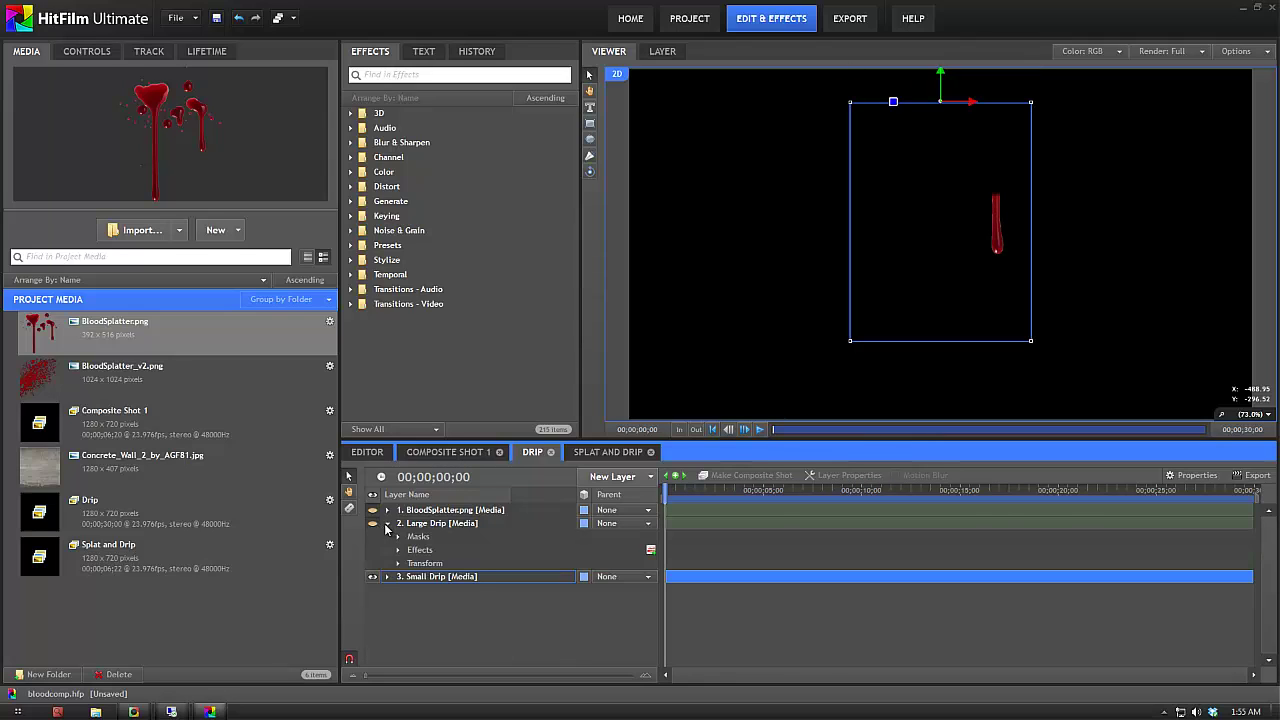
left_click(387, 523)
left_click(374, 523)
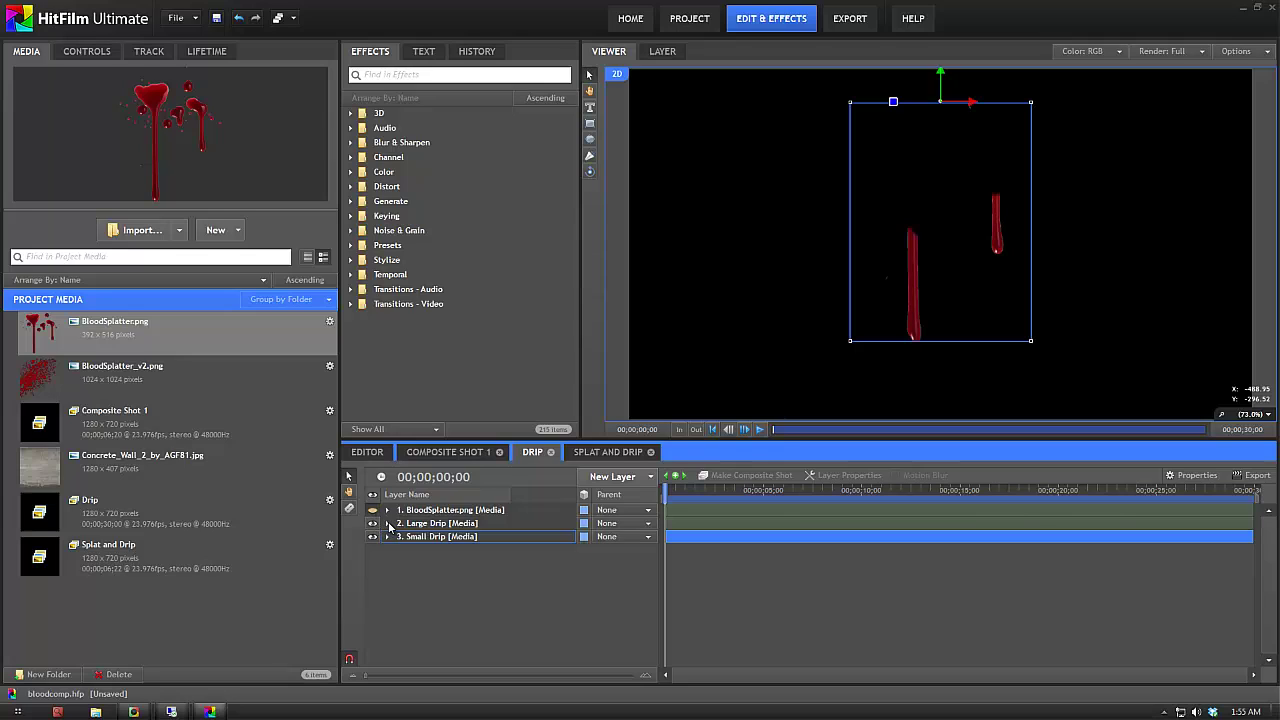
left_click(387, 523)
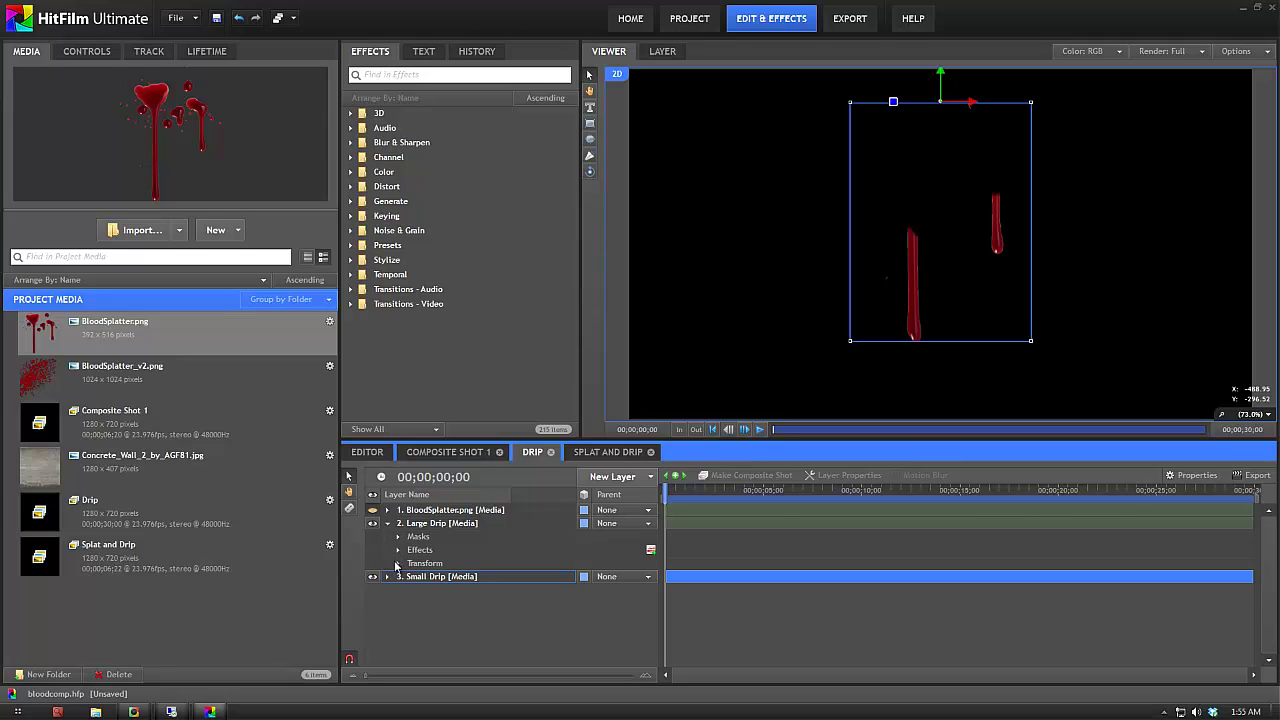
left_click(398, 550)
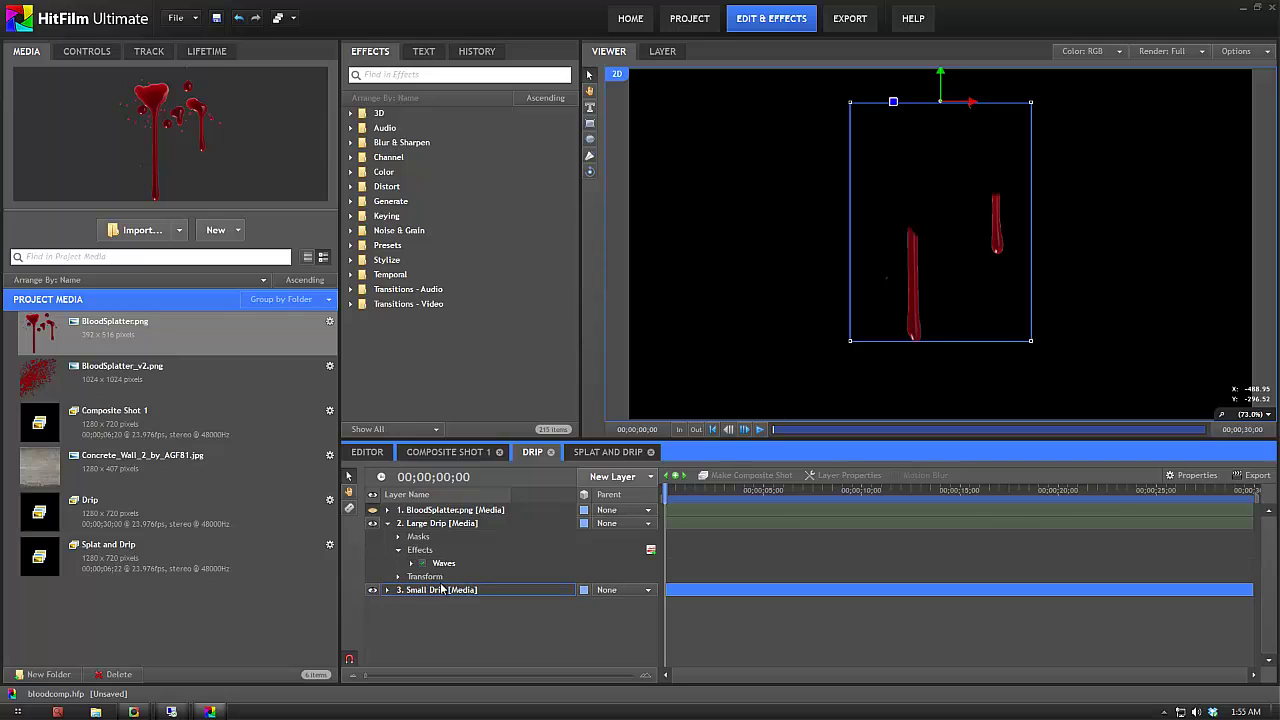
left_click(470, 566)
left_click(411, 563)
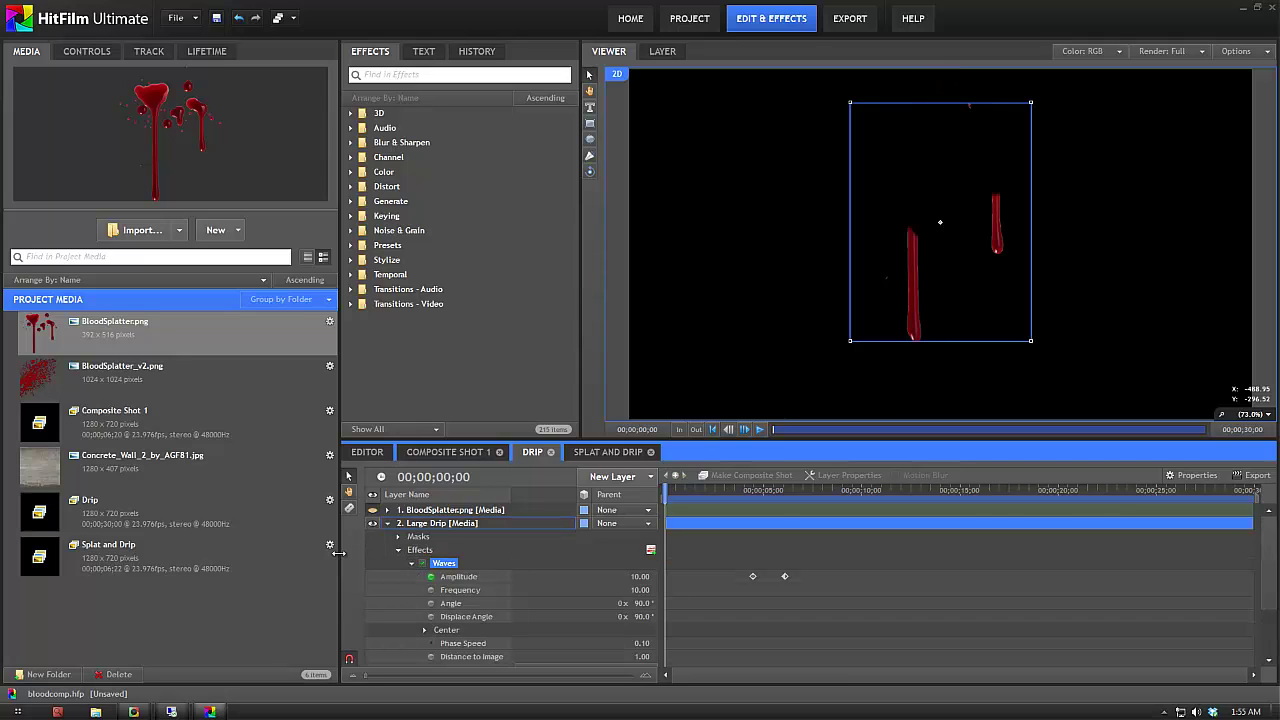
Locate the Waves effect among the Distort effects and review the Waves settings applied to the Large Drip layer.
left_click(352, 187)
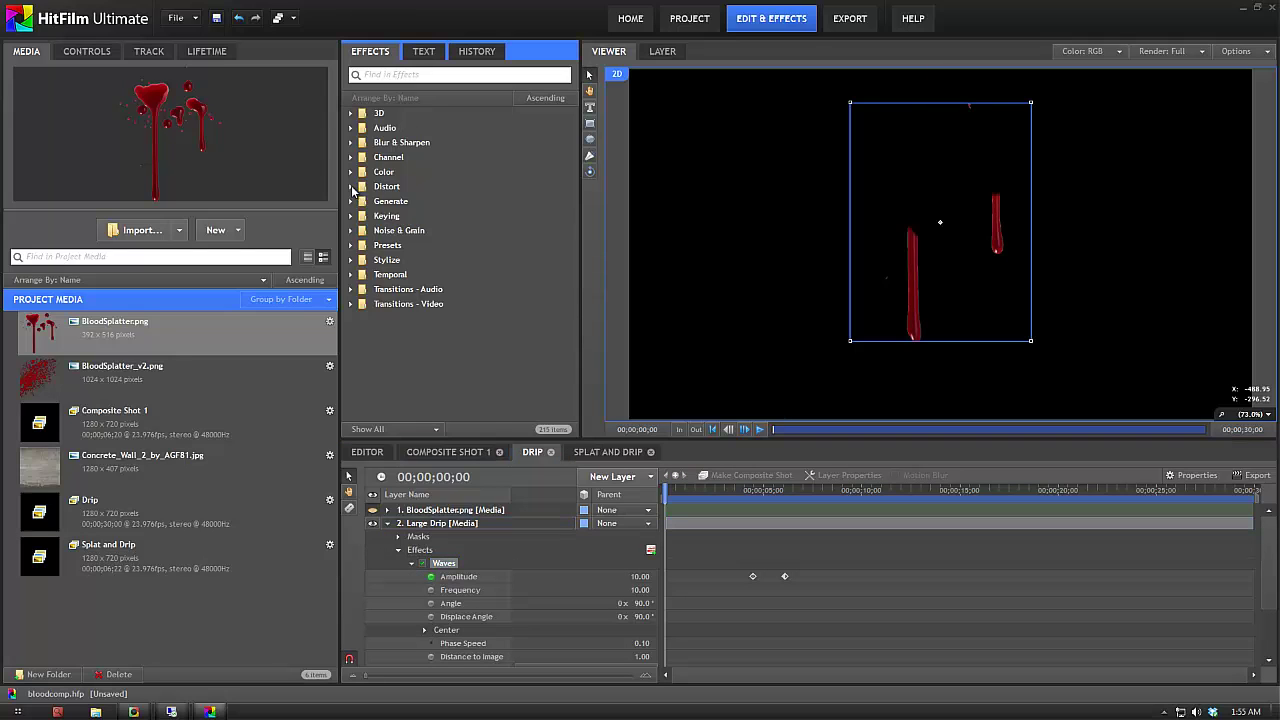
left_click_drag(564, 226, 566, 276)
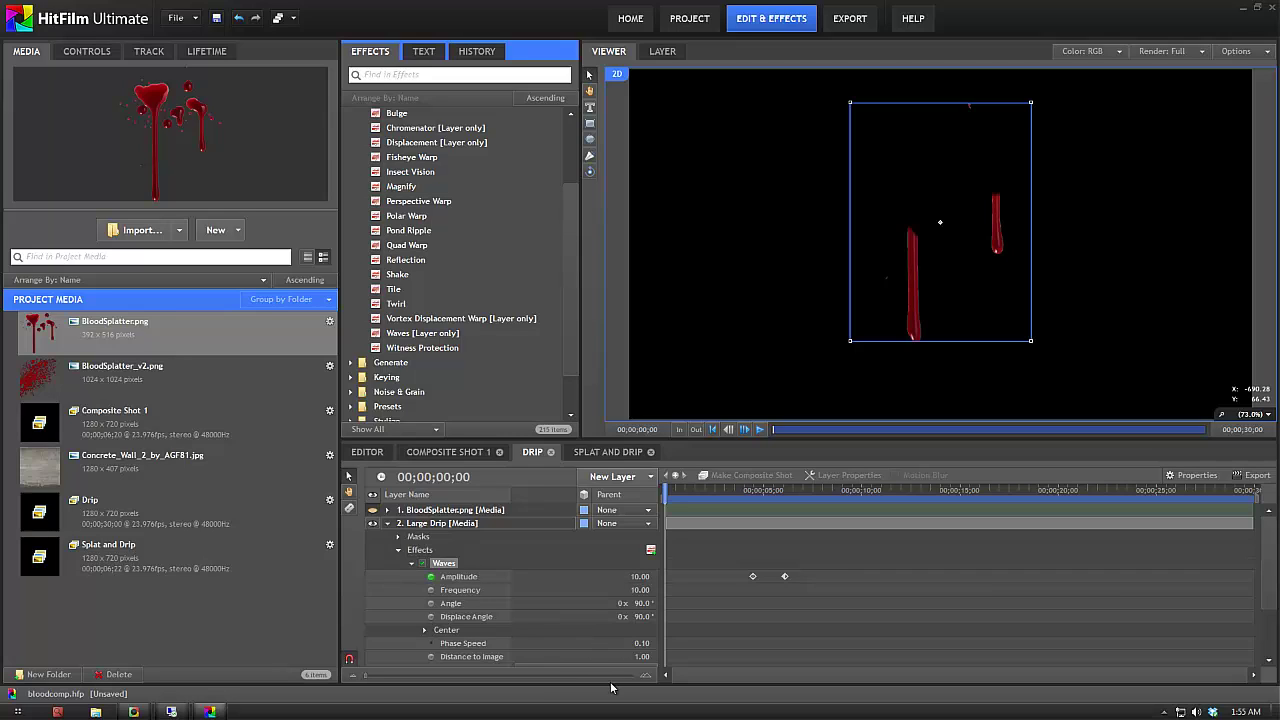
scroll(591, 637, "down", 1)
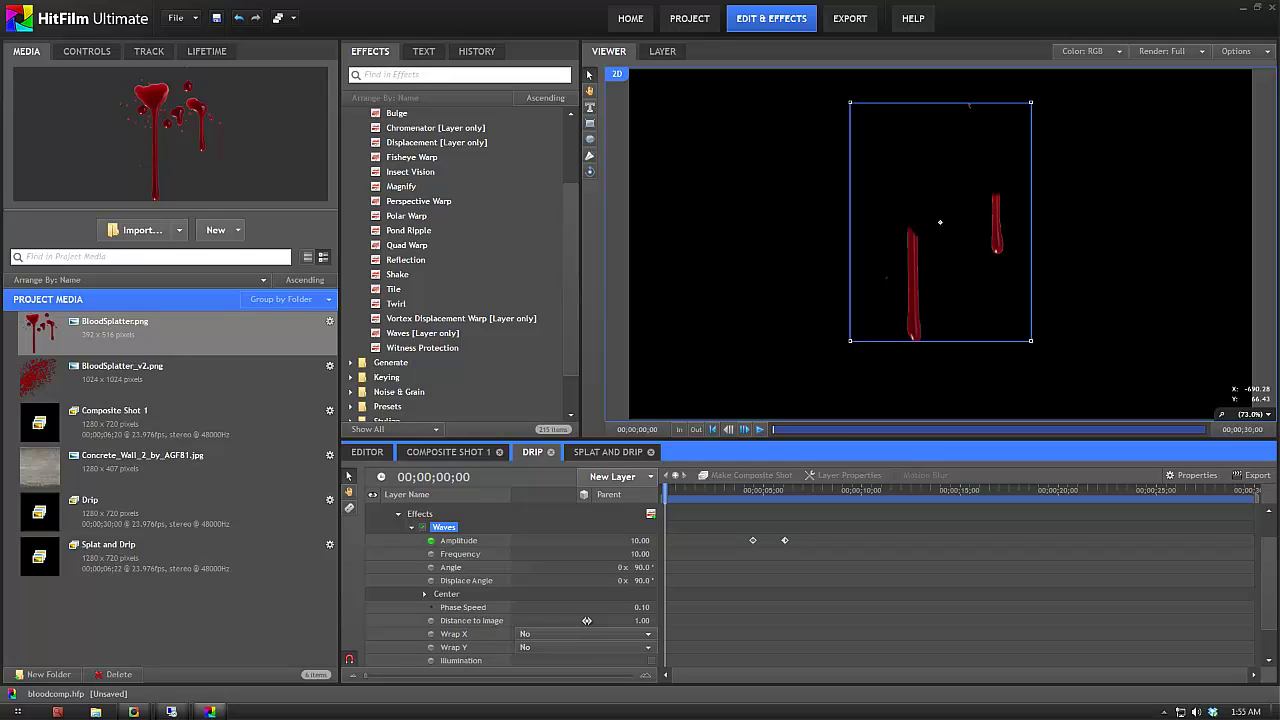
scroll(637, 588, "down", 2)
scroll(505, 646, "up", 1)
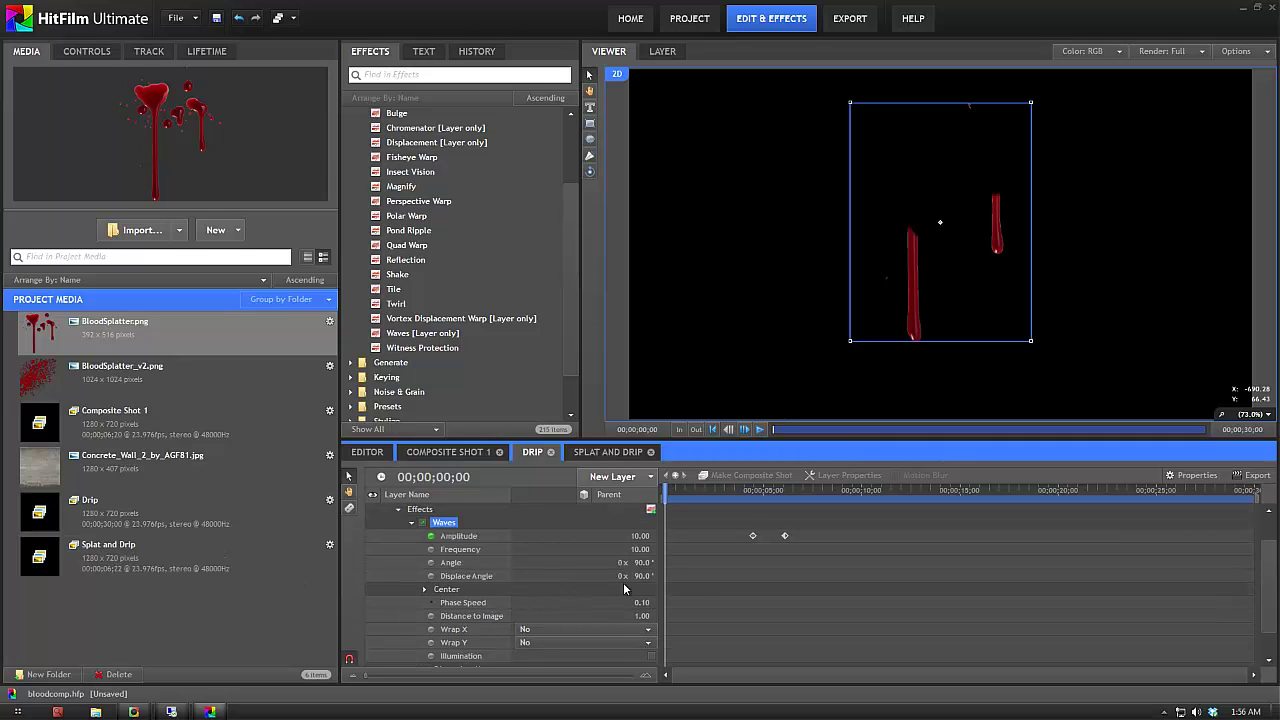
scroll(687, 660, "down", 1)
scroll(687, 660, "up", 3)
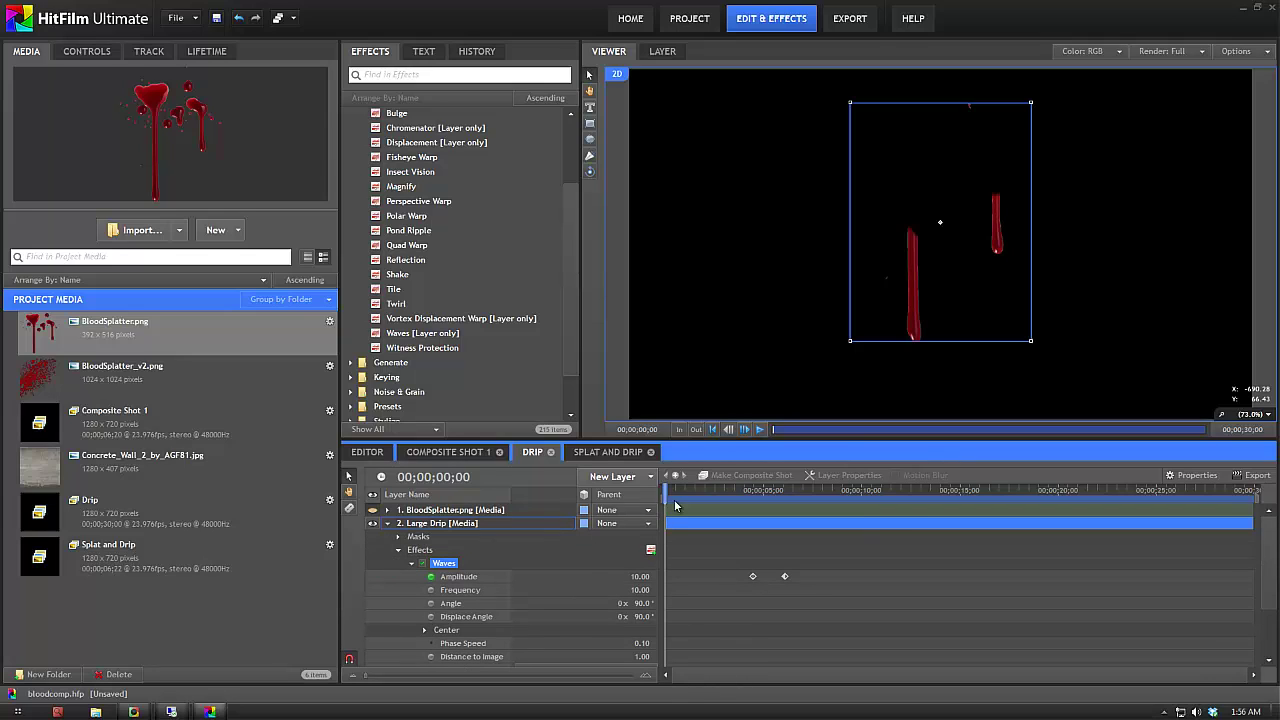
Scrub the start of the Drip timeline with a close-up of the Large Drip to examine its motion, and collapse the layer.
left_click_drag(665, 495, 717, 500)
left_click_drag(608, 547, 610, 548)
scroll(1113, 307, "up", 5)
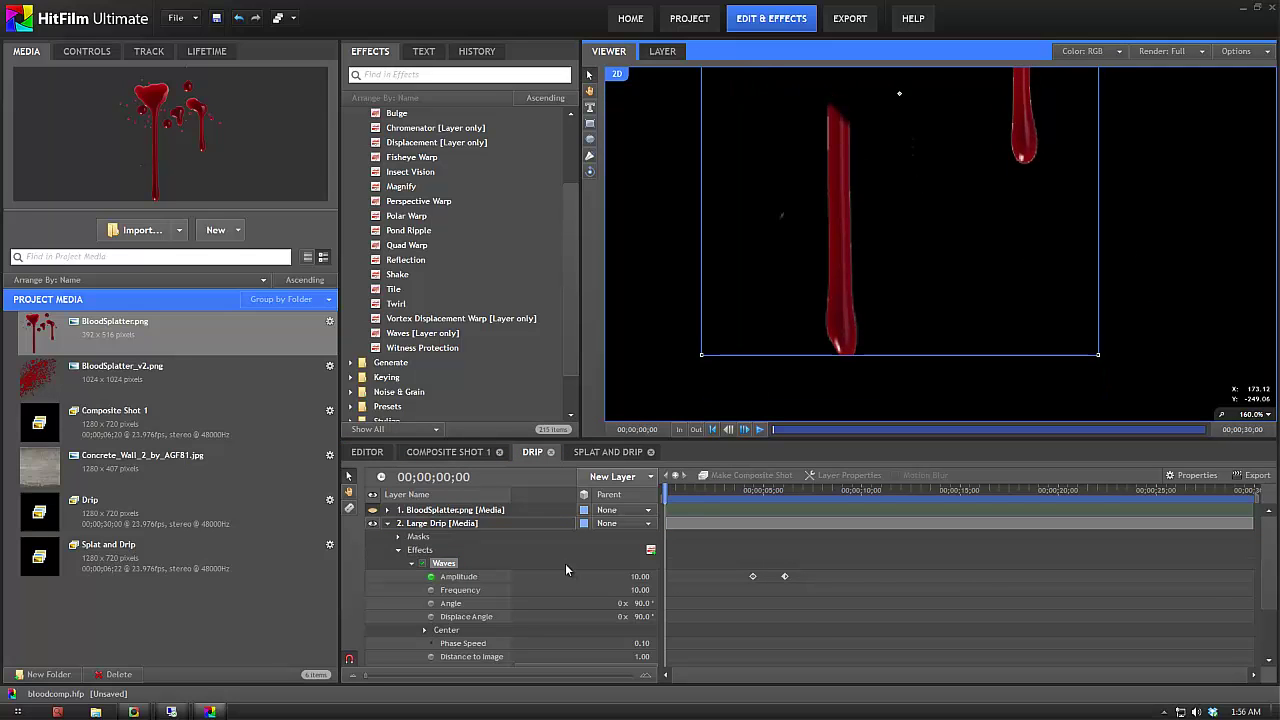
left_click_drag(665, 498, 724, 498)
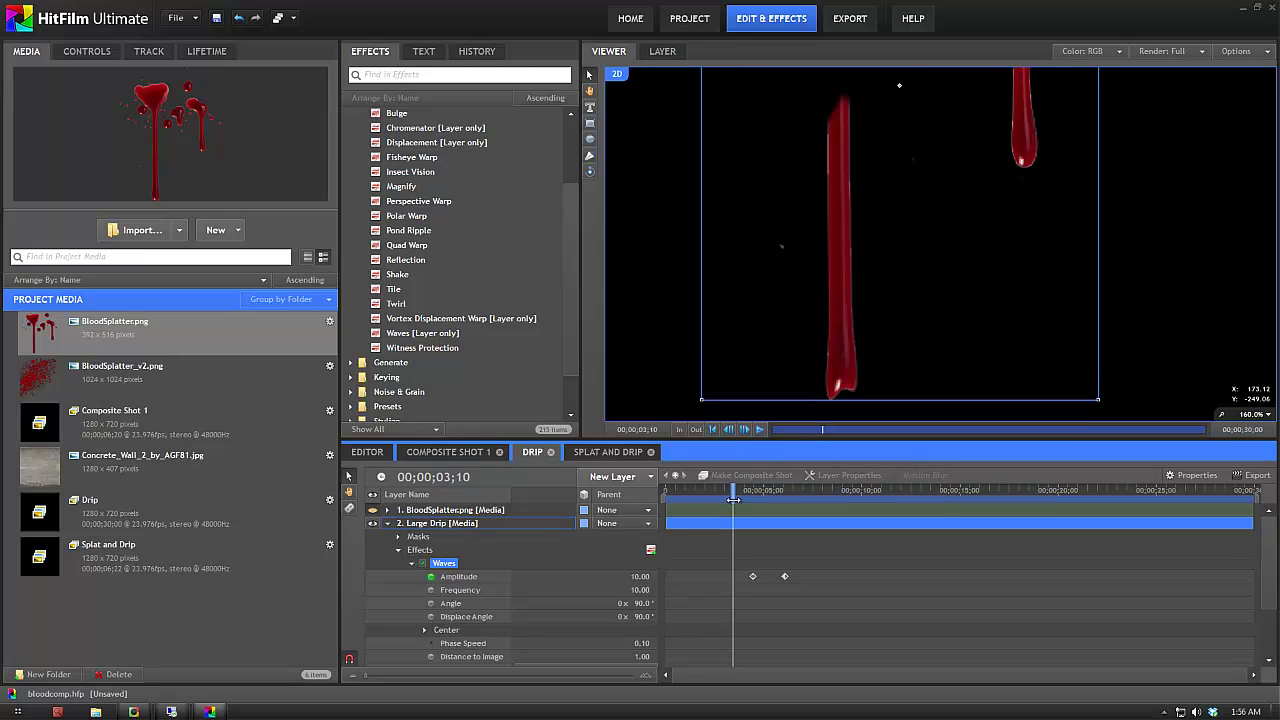
left_click_drag(733, 498, 665, 499)
left_click(387, 523)
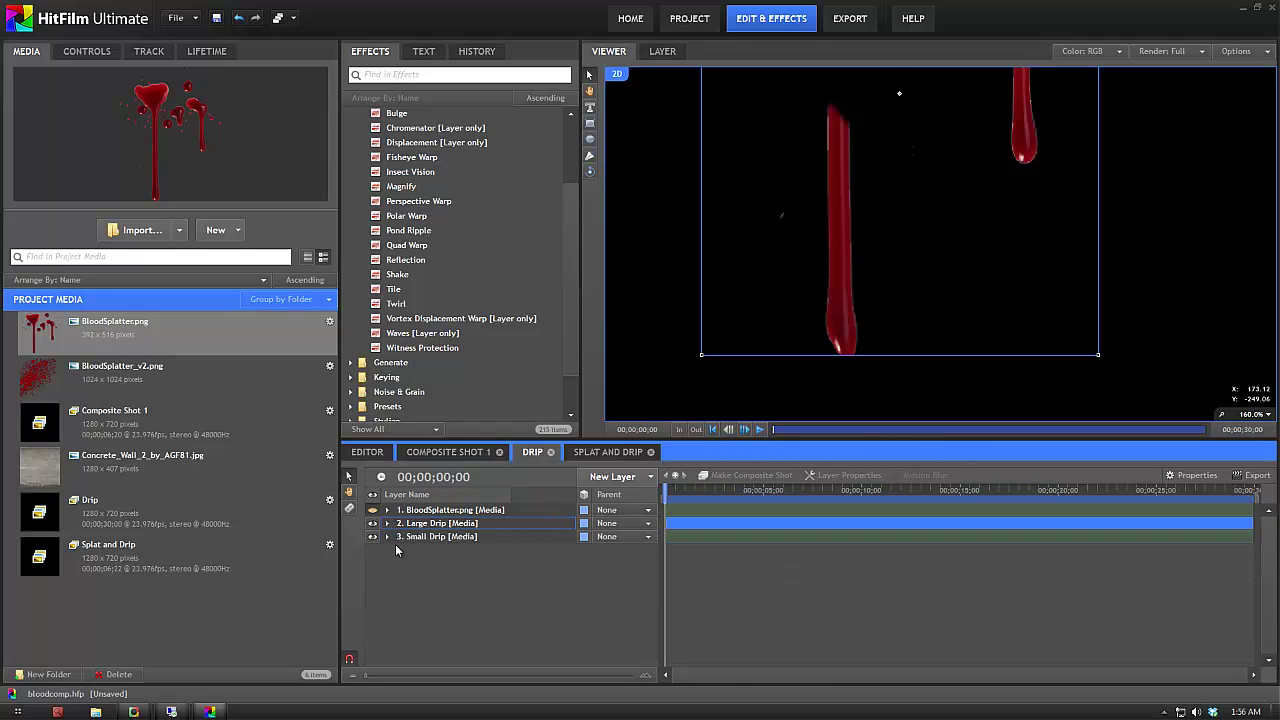
Re-enable the Waves effect on the Small Drip layer, collapse the layer, and return the playhead to the start of the timeline.
left_click(387, 536)
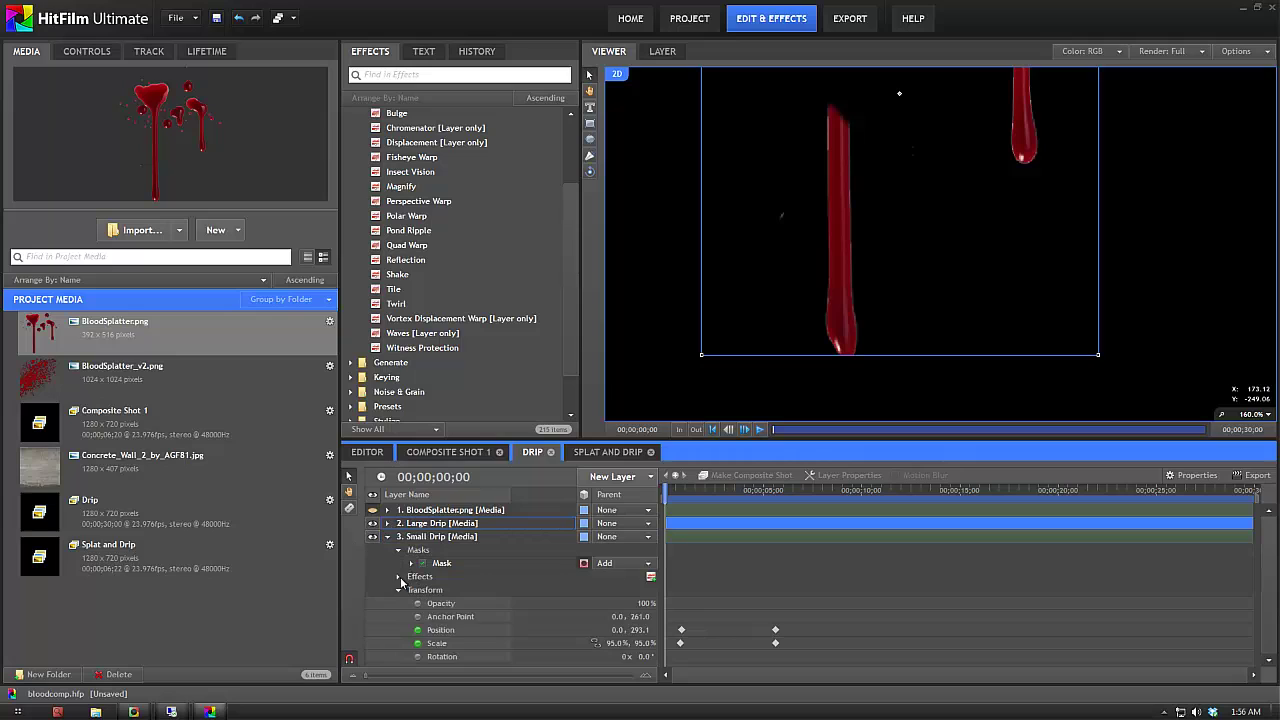
left_click(399, 577)
left_click(399, 577)
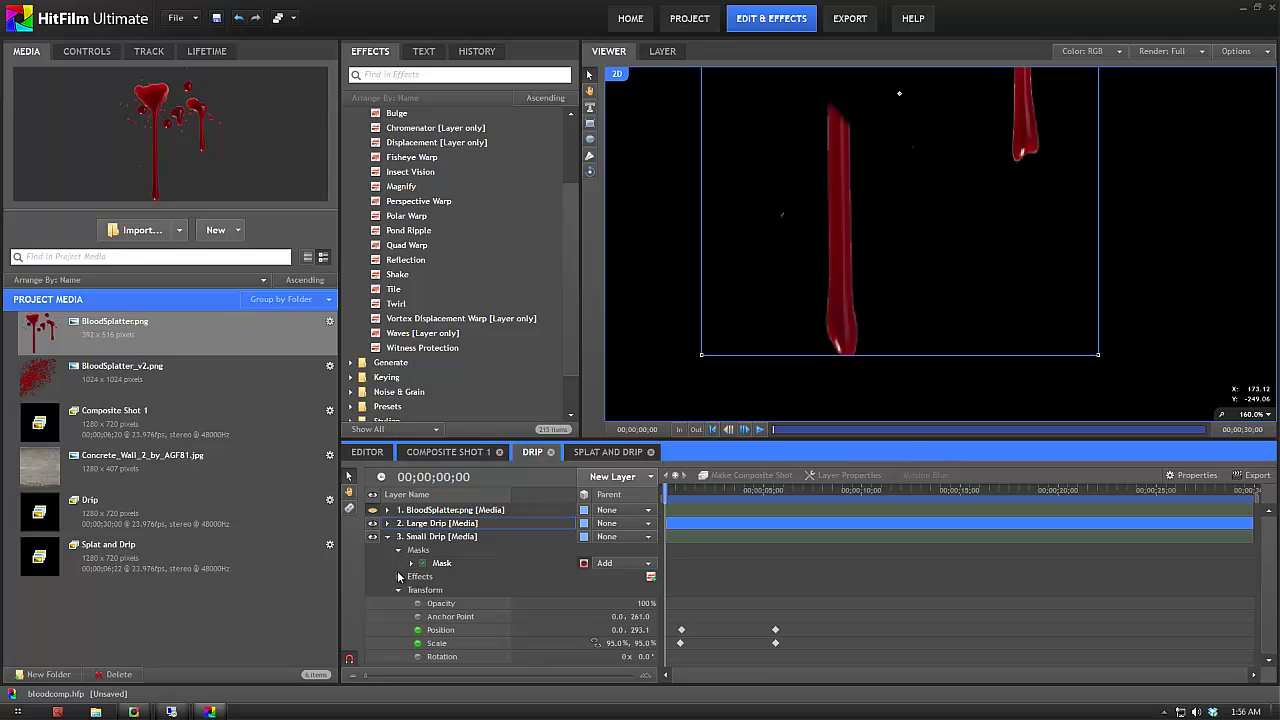
left_click(387, 536)
left_click_drag(668, 494, 567, 552)
Frame both masked drips in the viewer and make the BloodSplatter.png layer visible above them.
left_click(1144, 266)
scroll(1144, 266, "down", 2)
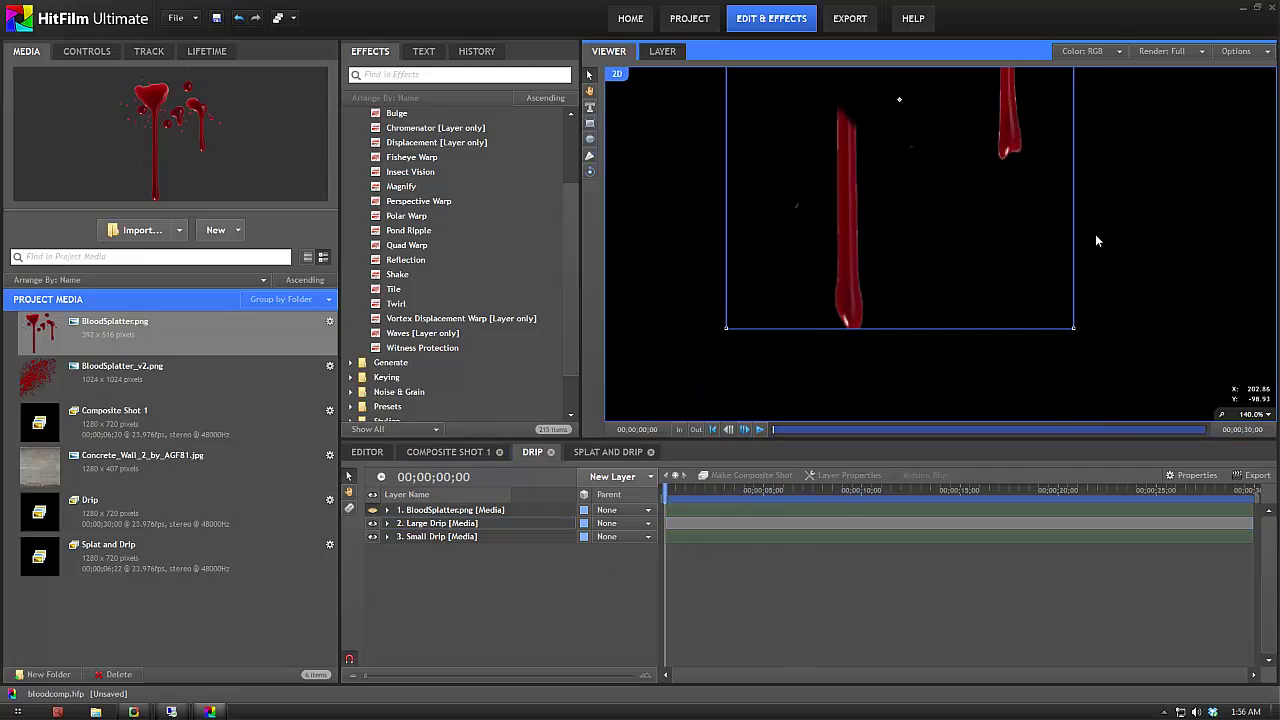
left_click_drag(1124, 238, 1104, 370)
scroll(1095, 350, "down", 1)
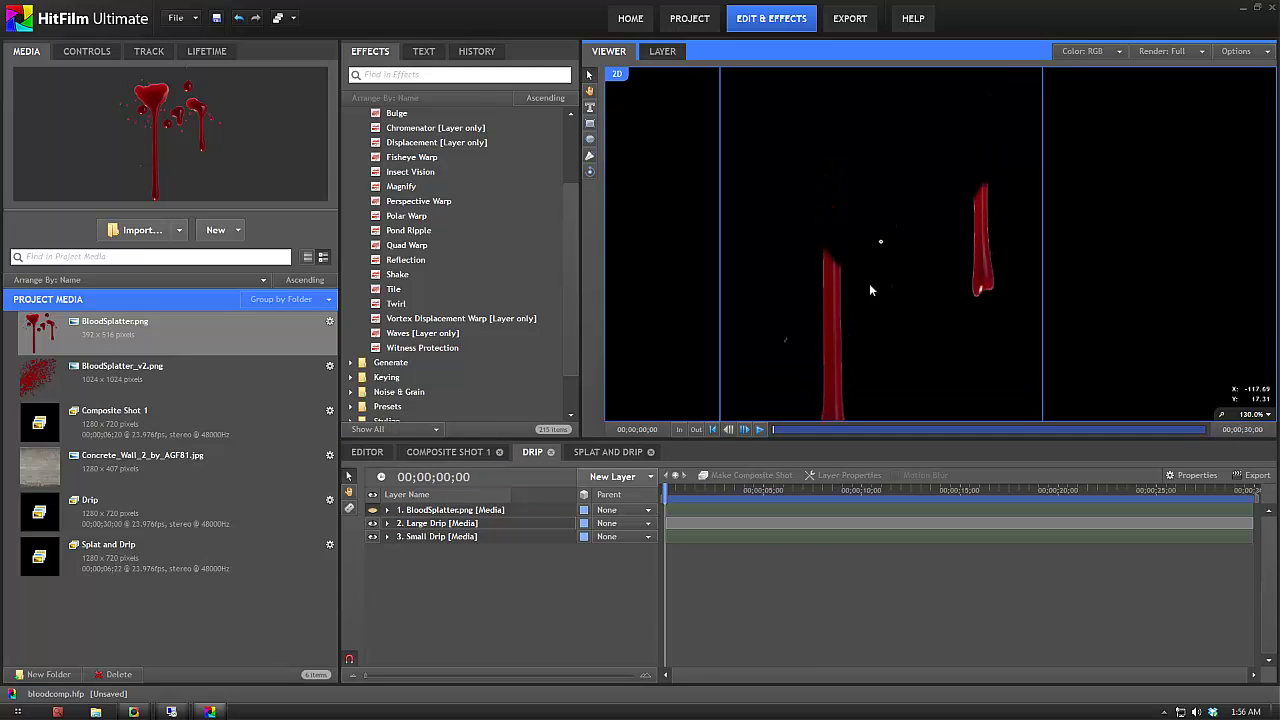
left_click(839, 255)
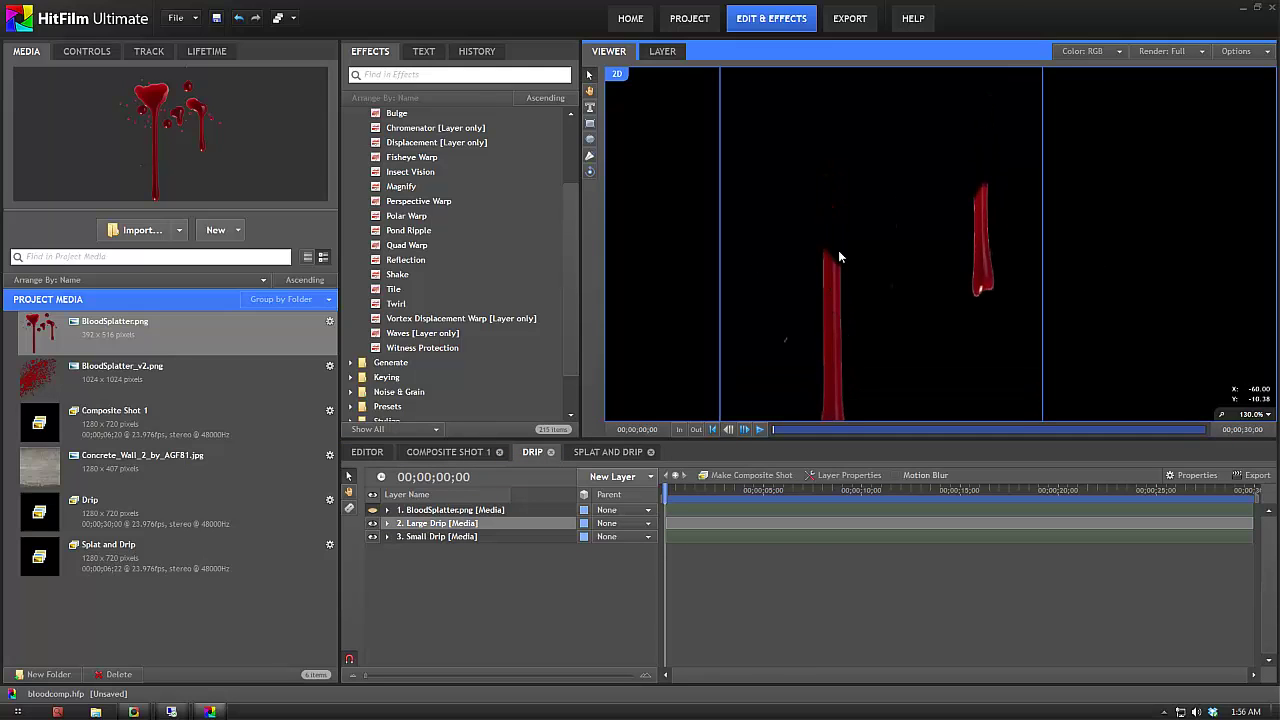
left_click(372, 511)
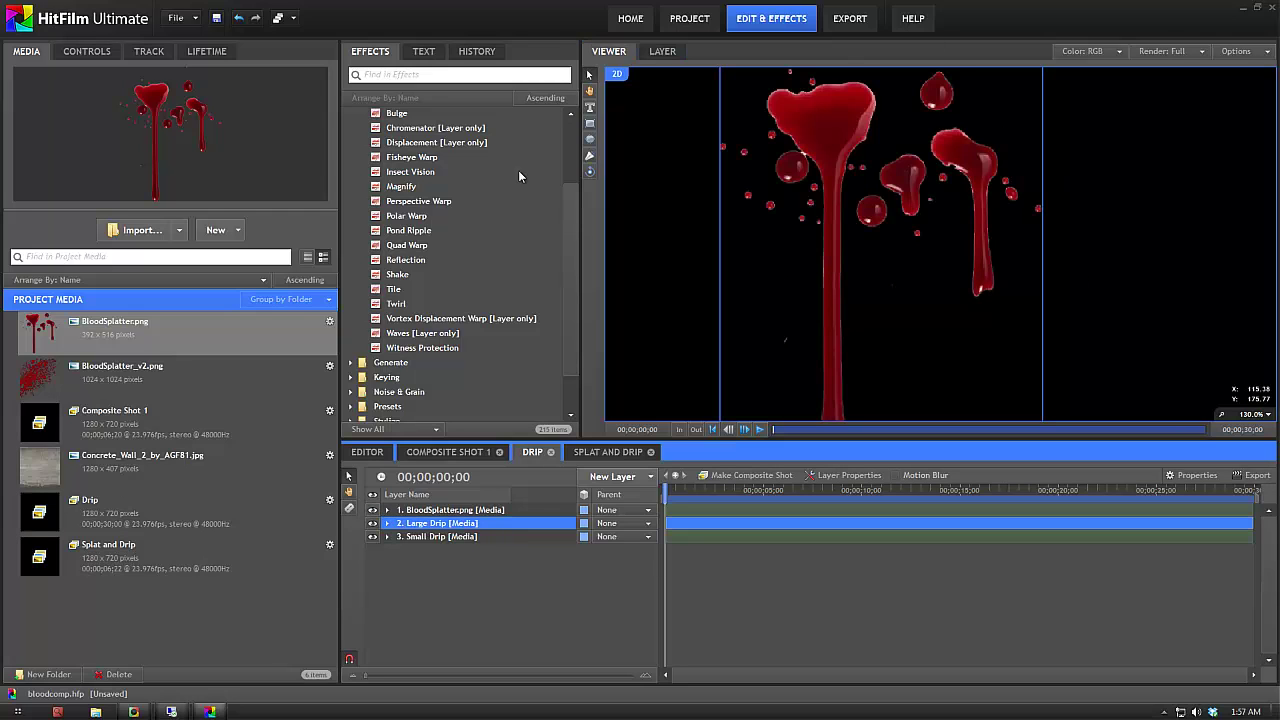
Show the mask outline of the BloodSplatter.png layer and examine it over the drips at 00;00;05;15.
left_click(387, 511)
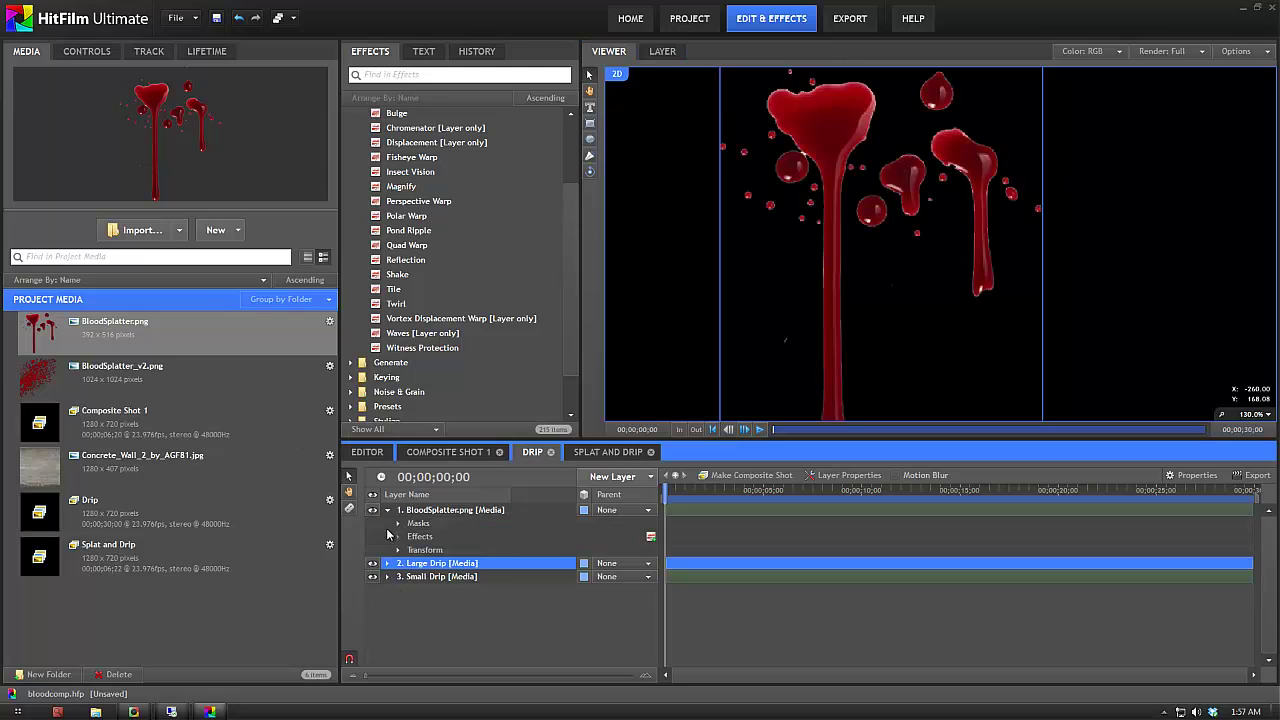
left_click(398, 524)
left_click(468, 540)
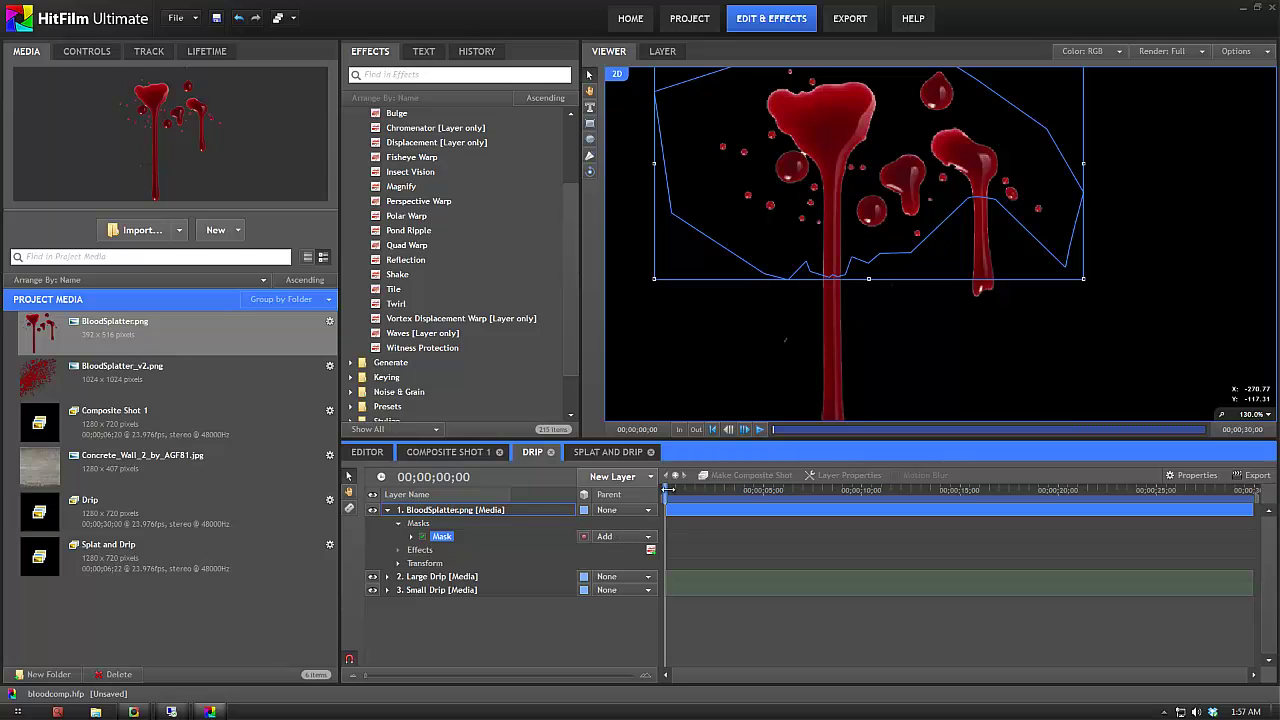
left_click_drag(668, 489, 776, 490)
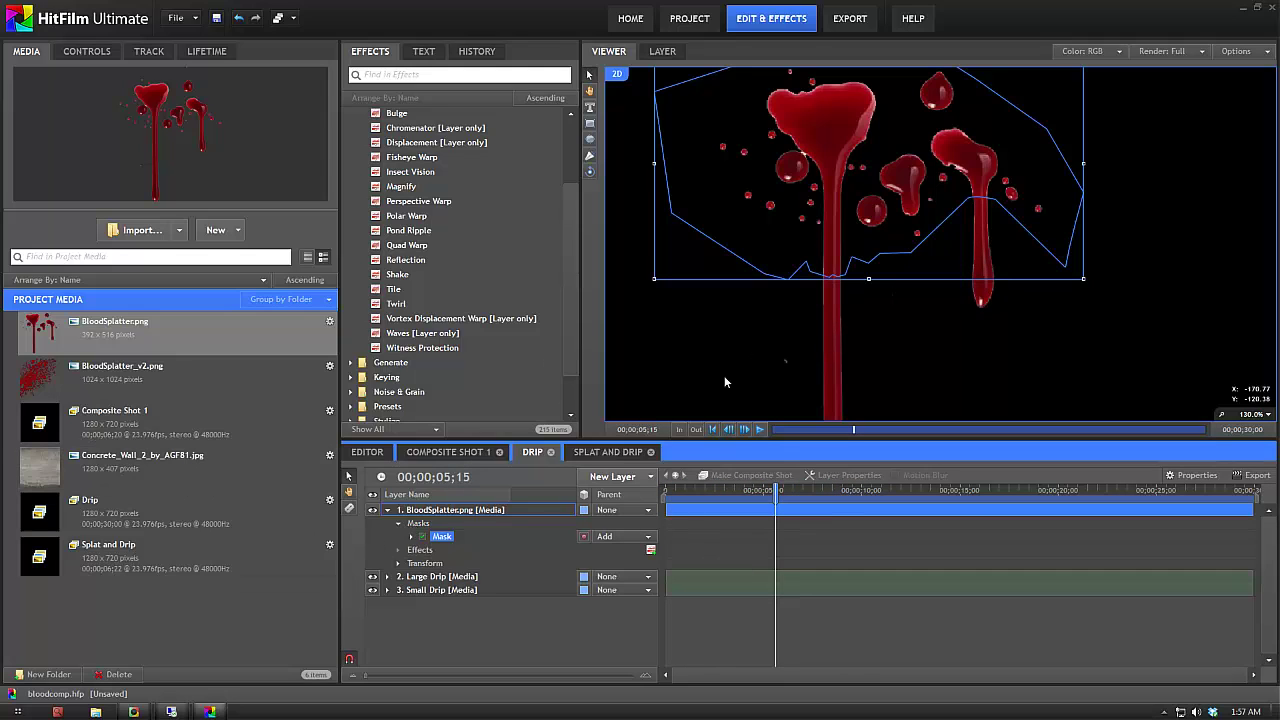
Try moving the BloodSplatter.png mask points that cross the large drip with the Pen tool to reshape the mask edge.
left_click(589, 157)
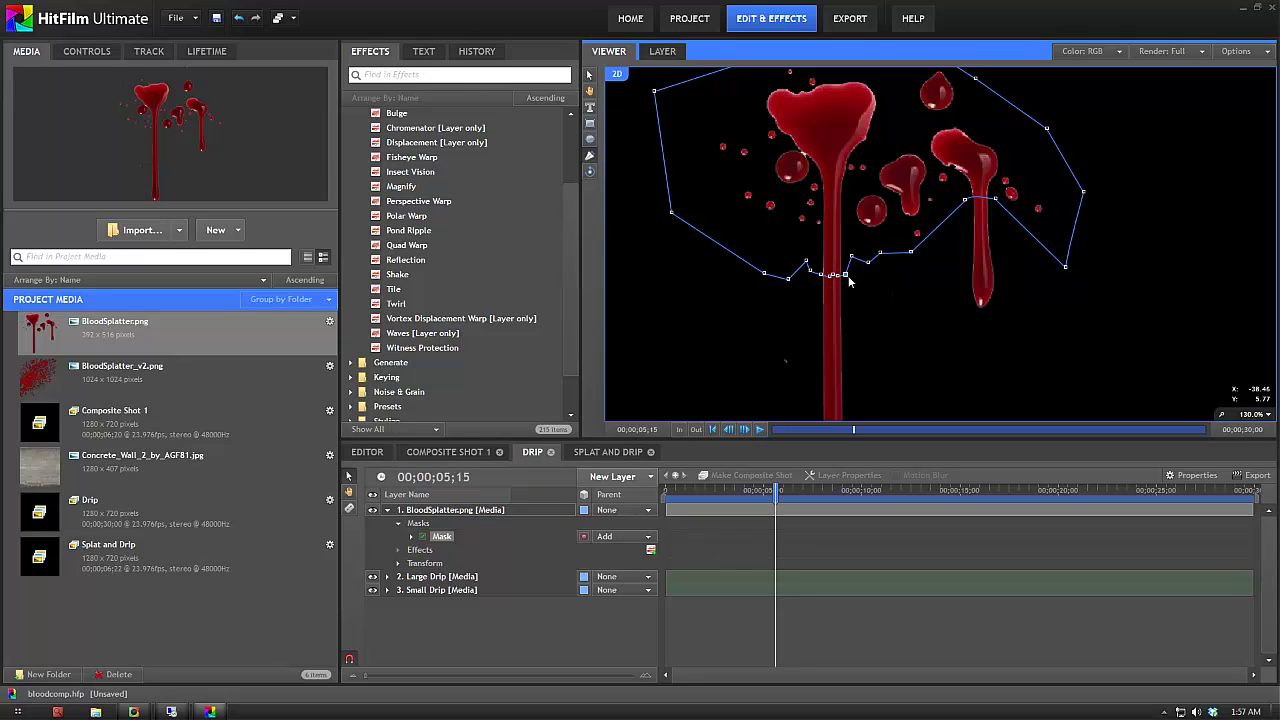
left_click_drag(832, 277, 832, 217)
left_click_drag(838, 276, 801, 206)
left_click_drag(830, 275, 811, 257)
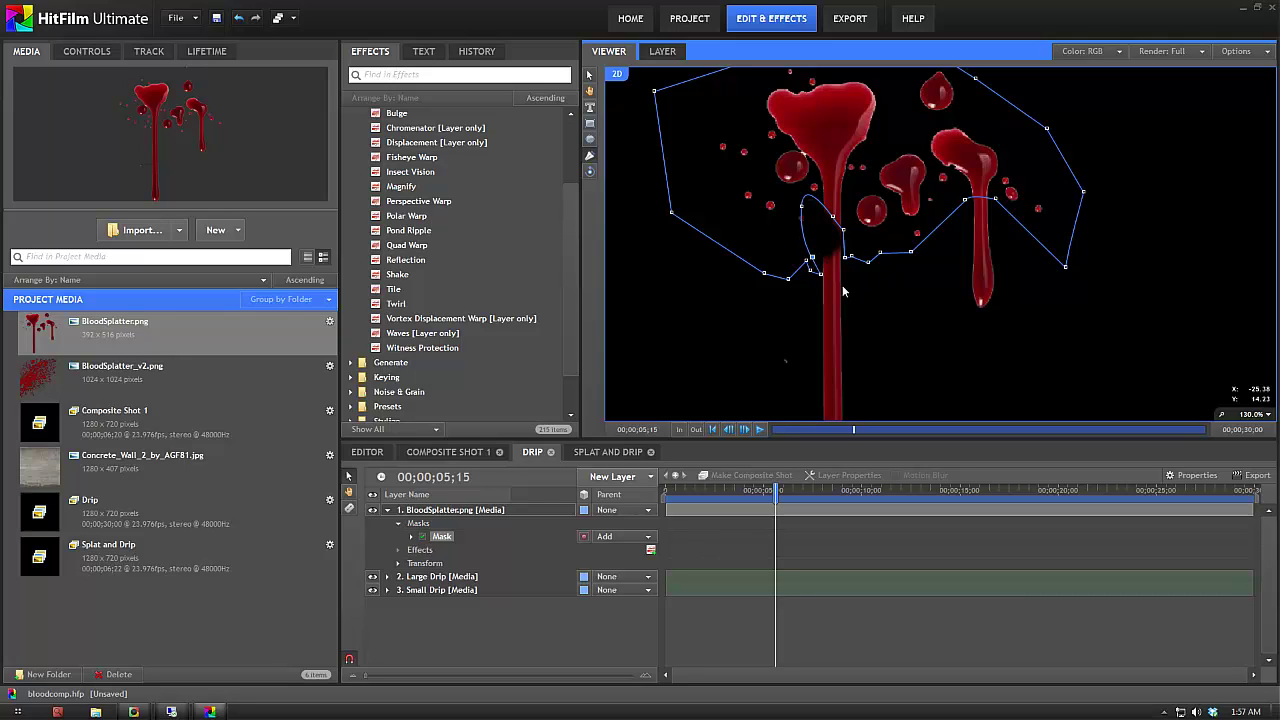
left_click(906, 298)
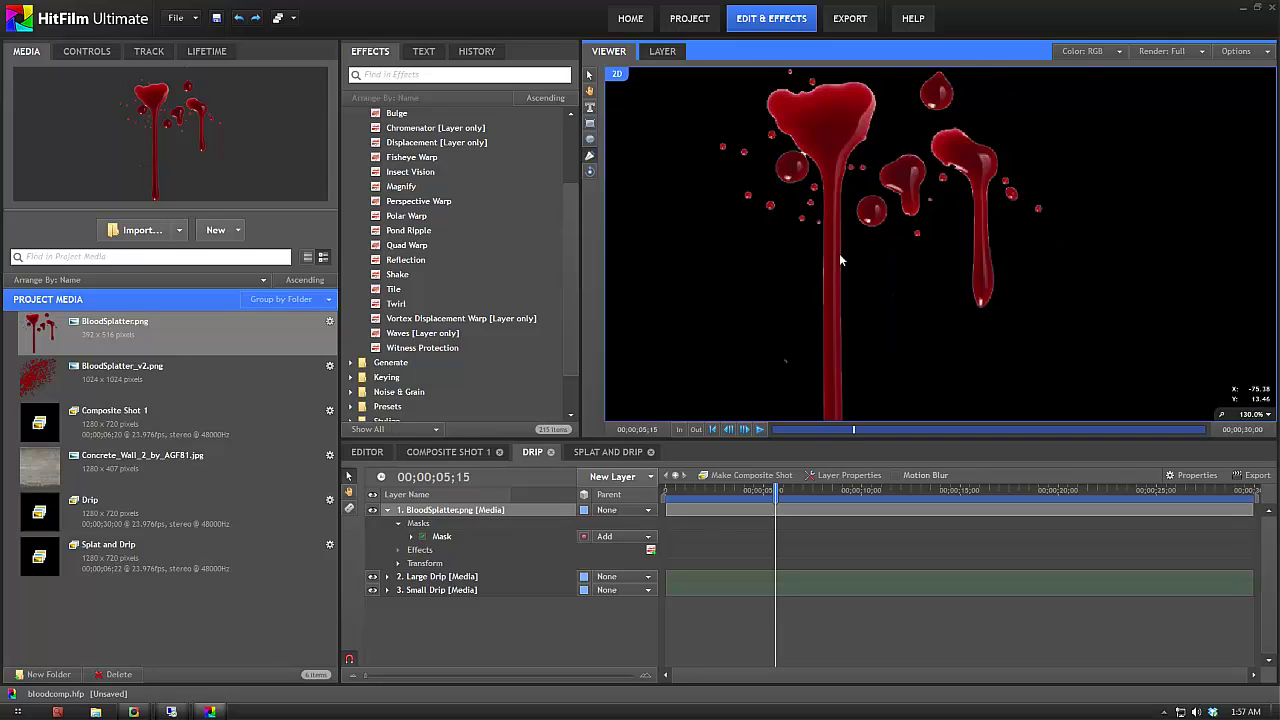
Open Composite Shot 1, make the Drip layer visible, and expand its layer properties to review the blend mode.
left_click_drag(773, 499, 330, 500)
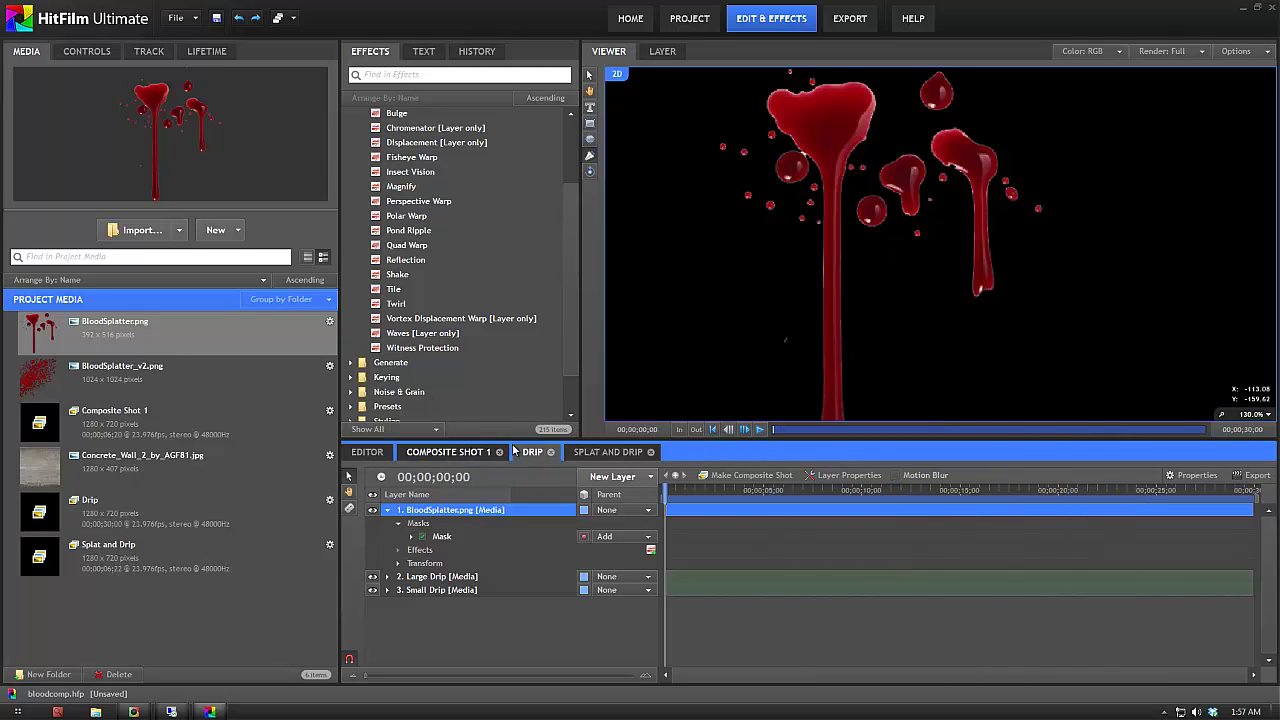
left_click(455, 452)
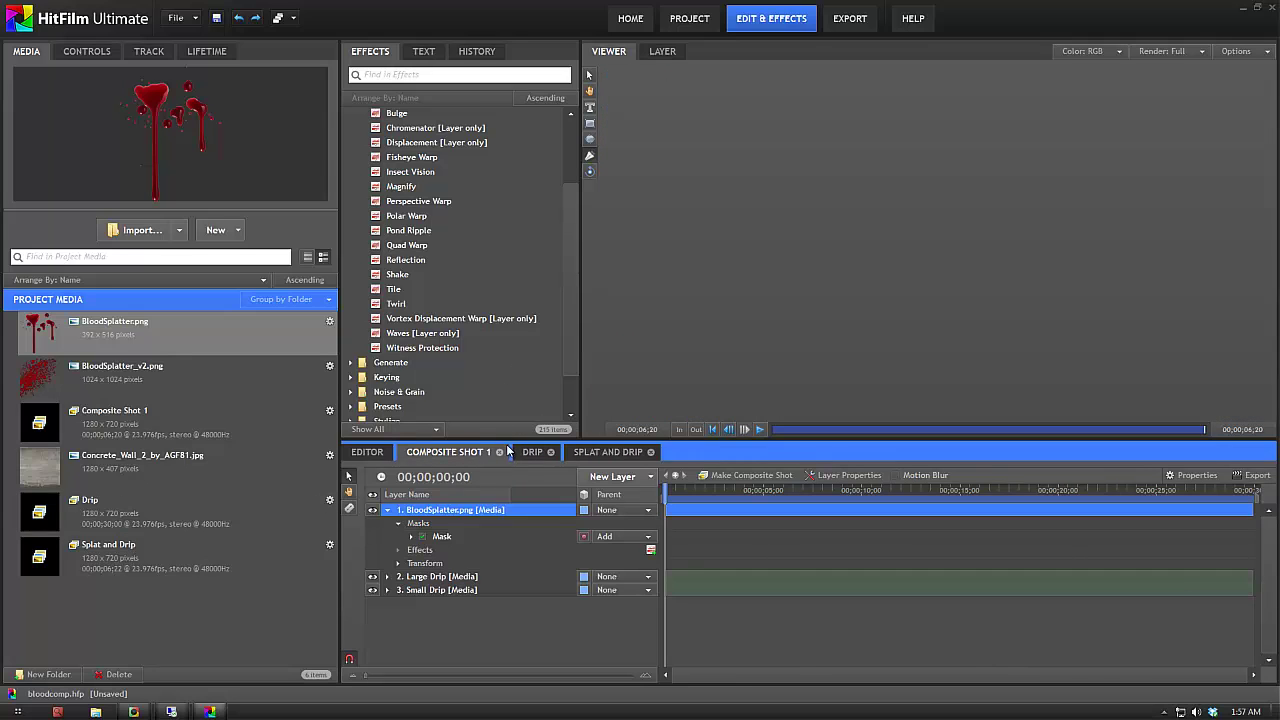
left_click(372, 510)
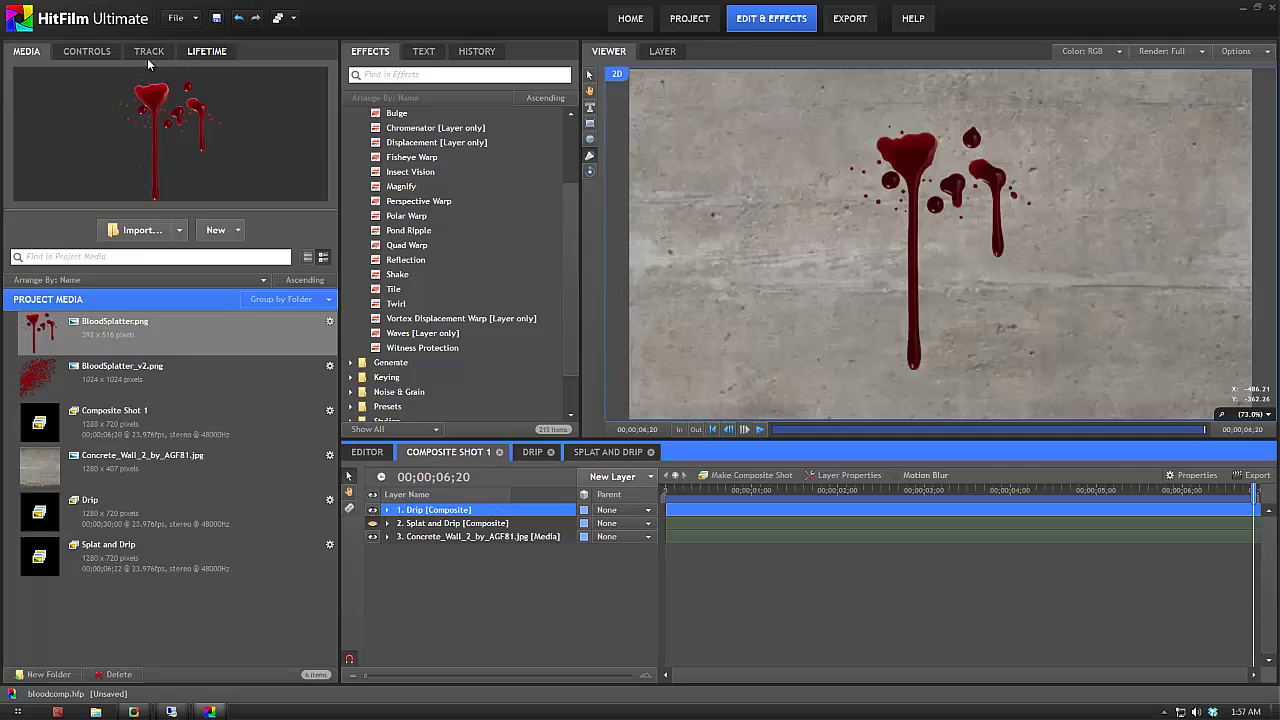
left_click(87, 51)
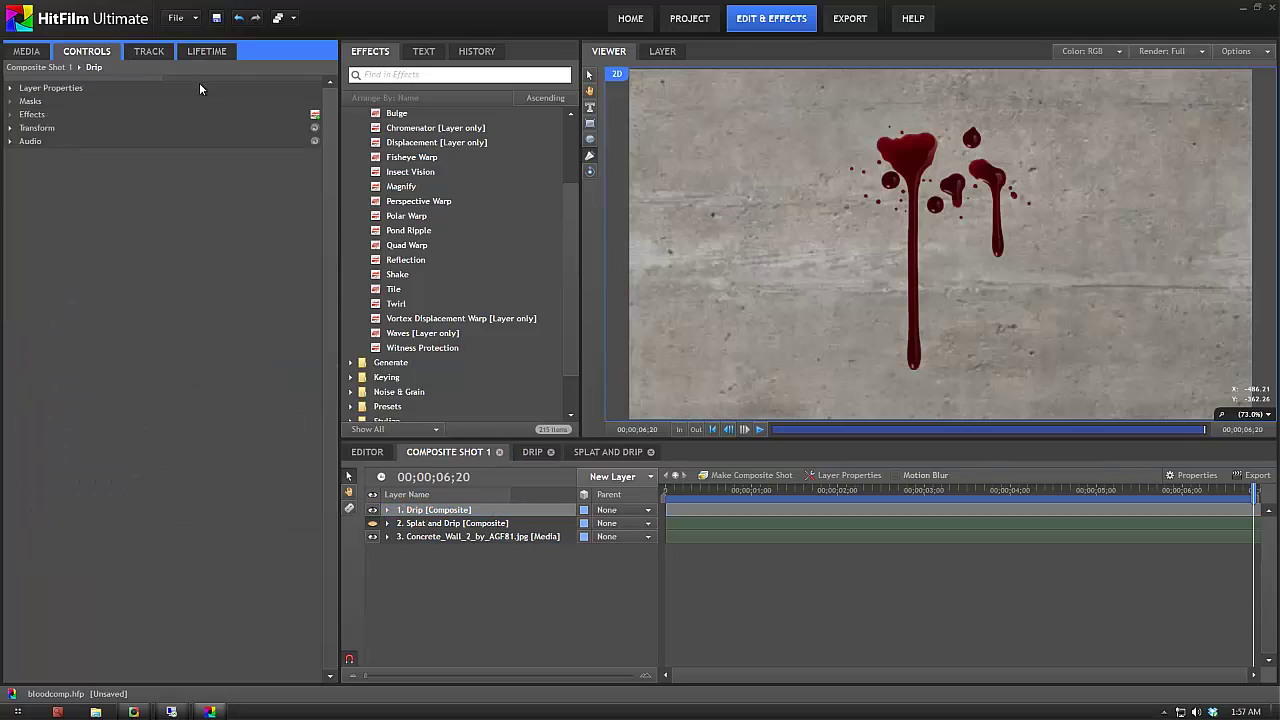
left_click(10, 88)
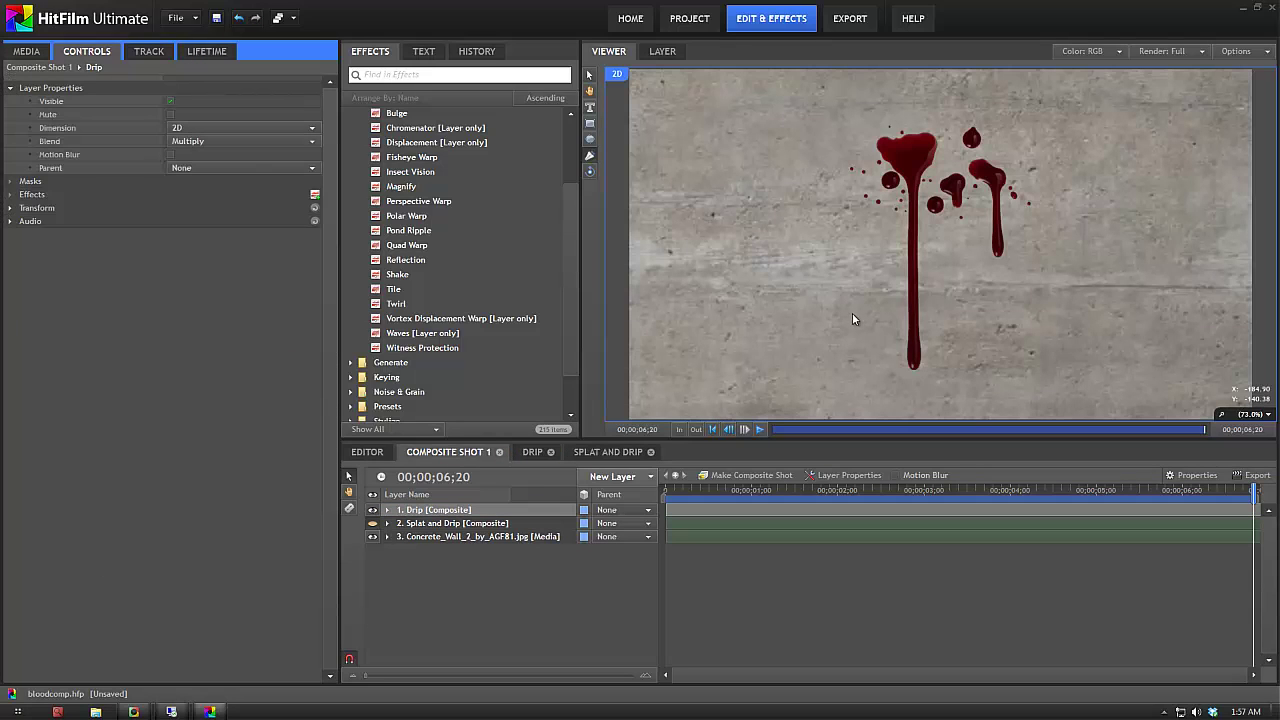
Scrub the Composite Shot 1 timeline to preview the blood drip on the concrete wall, ending at the first frame.
left_click_drag(694, 497, 800, 551)
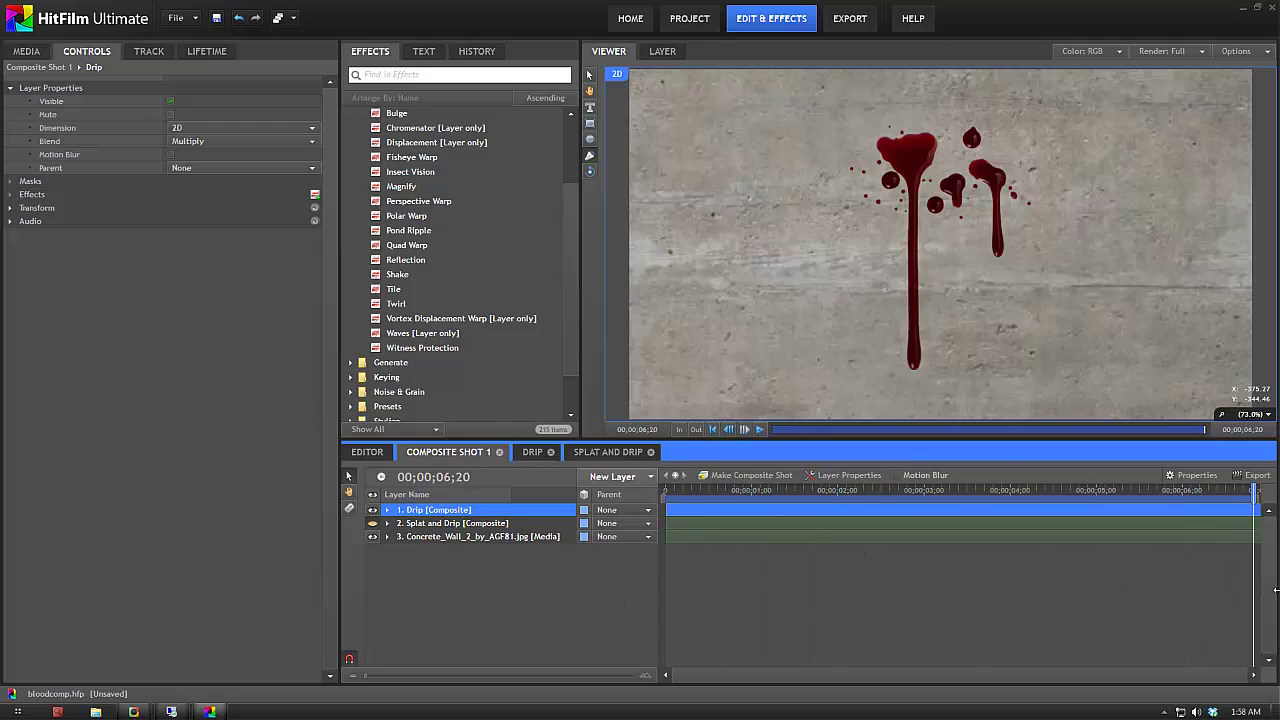
left_click_drag(491, 653, 1003, 570)
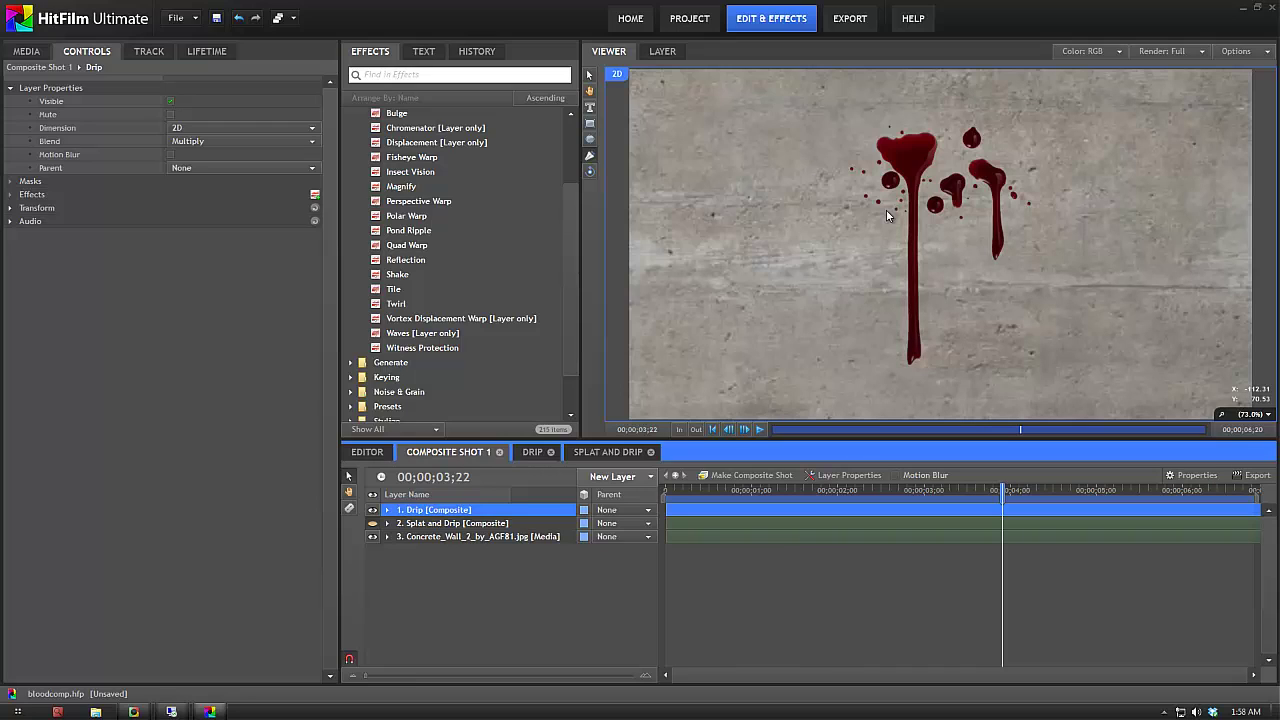
left_click_drag(690, 496, 254, 491)
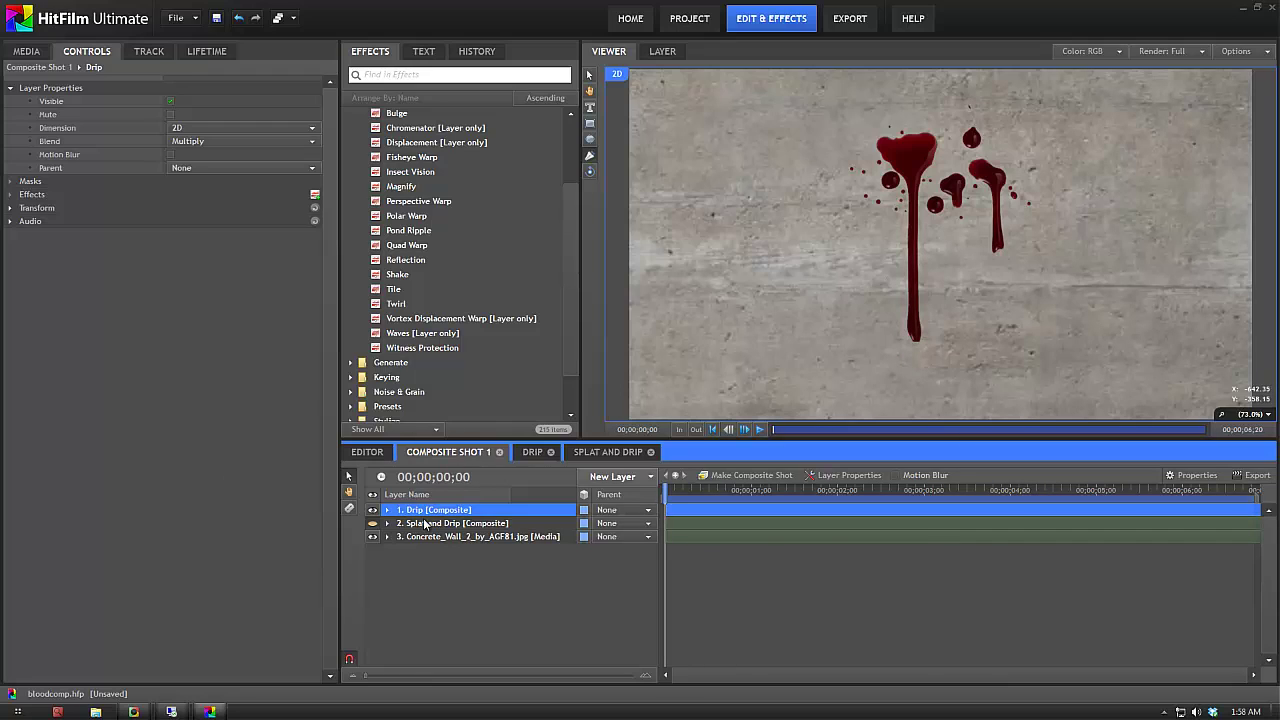
Hide the Drip layer, show the Splat and Drip layer, and scrub the timeline to preview the splatter.
left_click(372, 510)
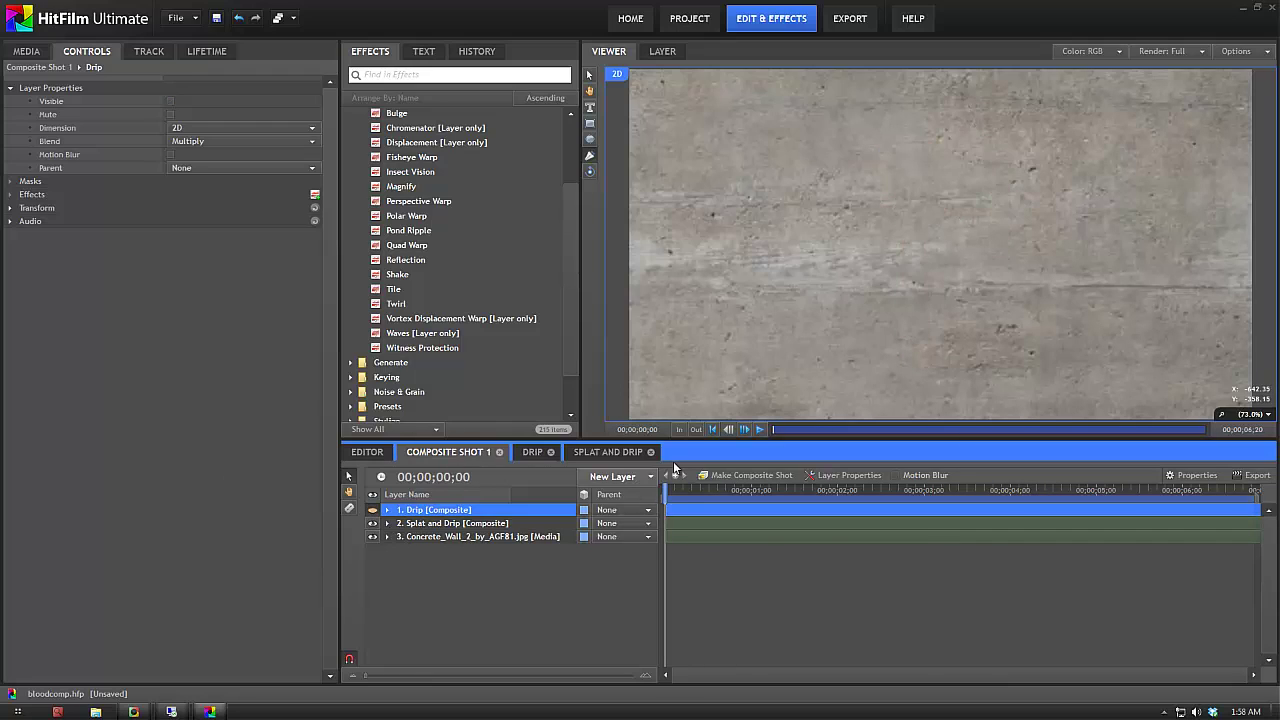
left_click_drag(660, 494, 805, 498)
left_click_drag(650, 527, 508, 471)
Open the Splat and Drip composite shot, hide the Blurred layer, and select the Splat layer's mask.
left_click(596, 455)
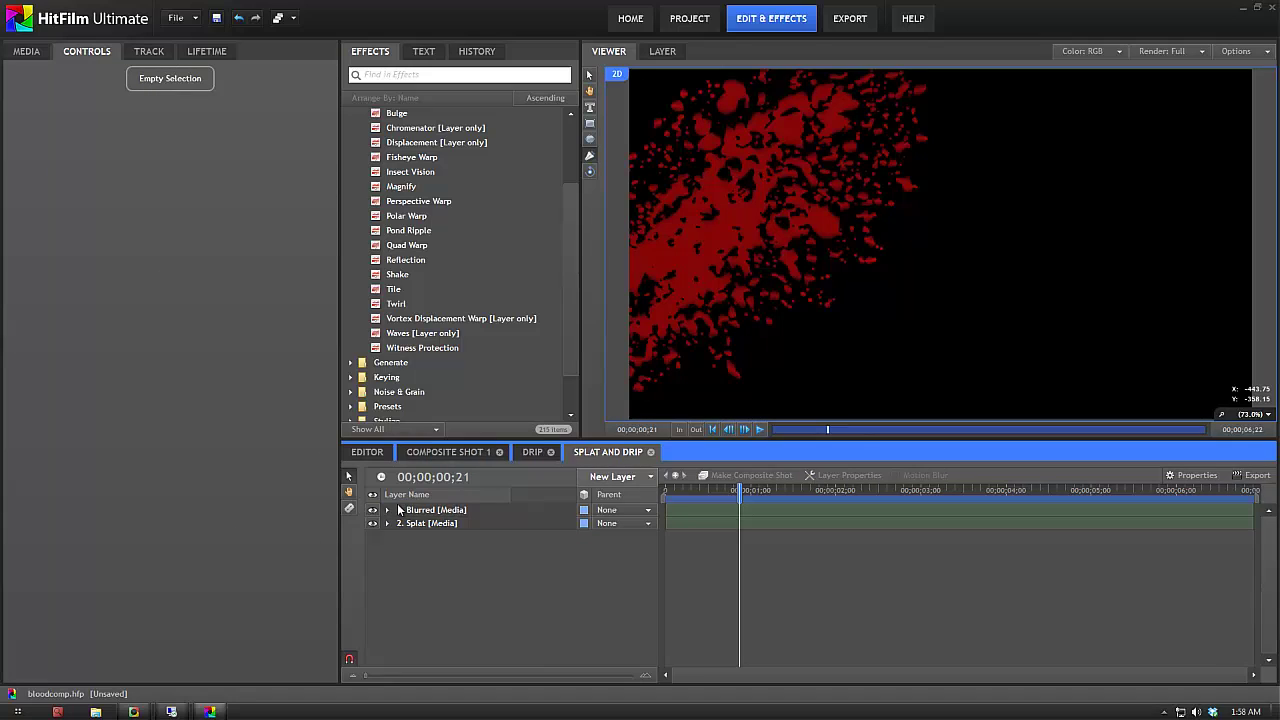
left_click(373, 510)
left_click(386, 524)
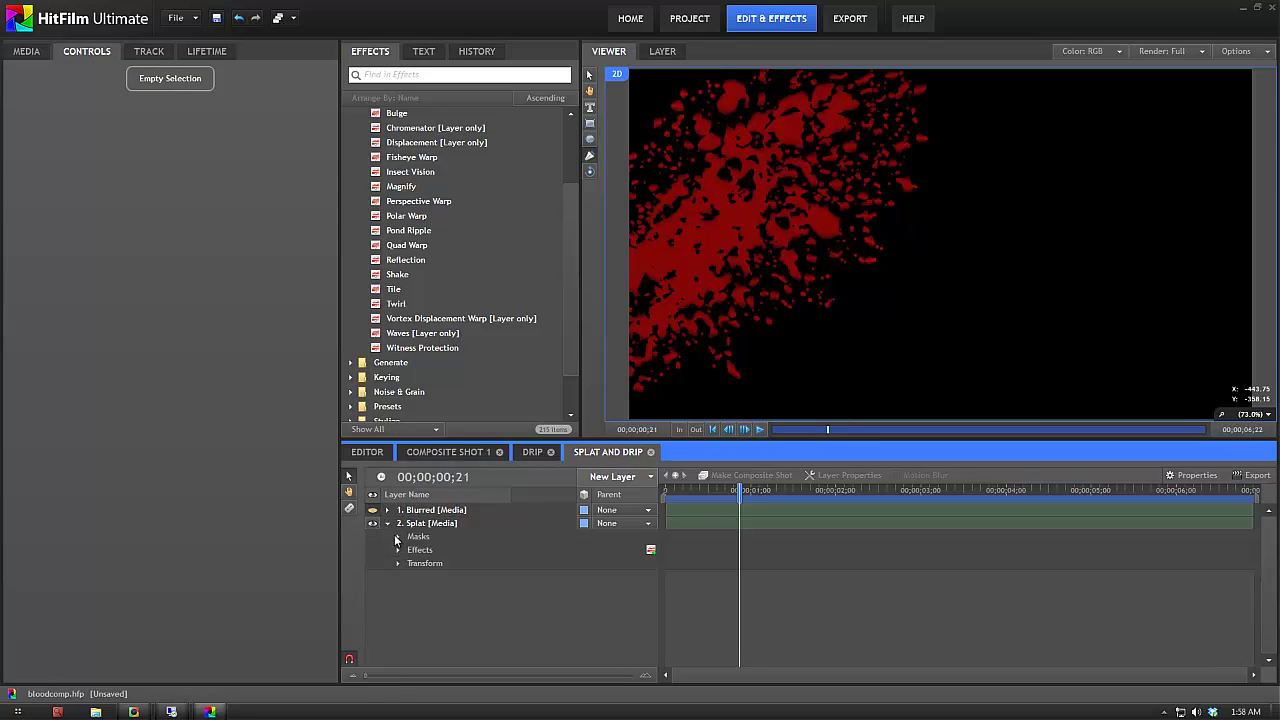
left_click(397, 537)
left_click(464, 552)
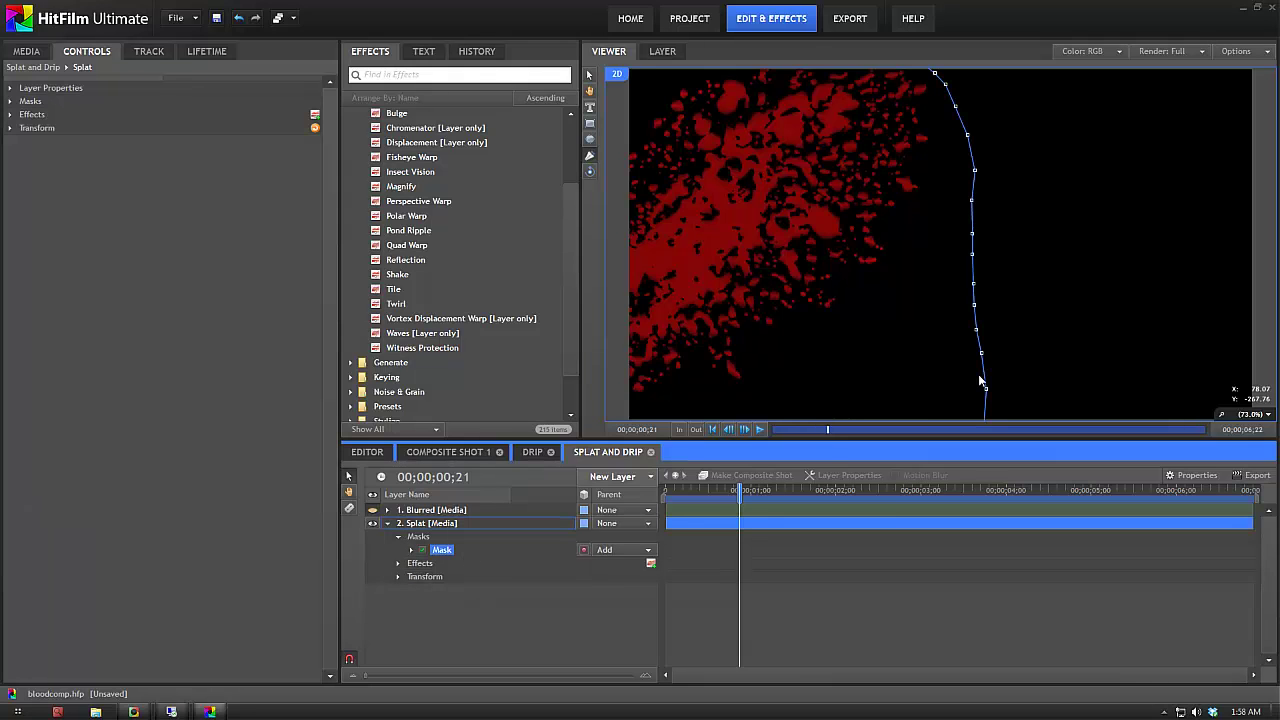
Scrub the first five frames of the Splat layer to examine how its animated mask reveals the splatter.
left_click_drag(737, 491, 656, 497)
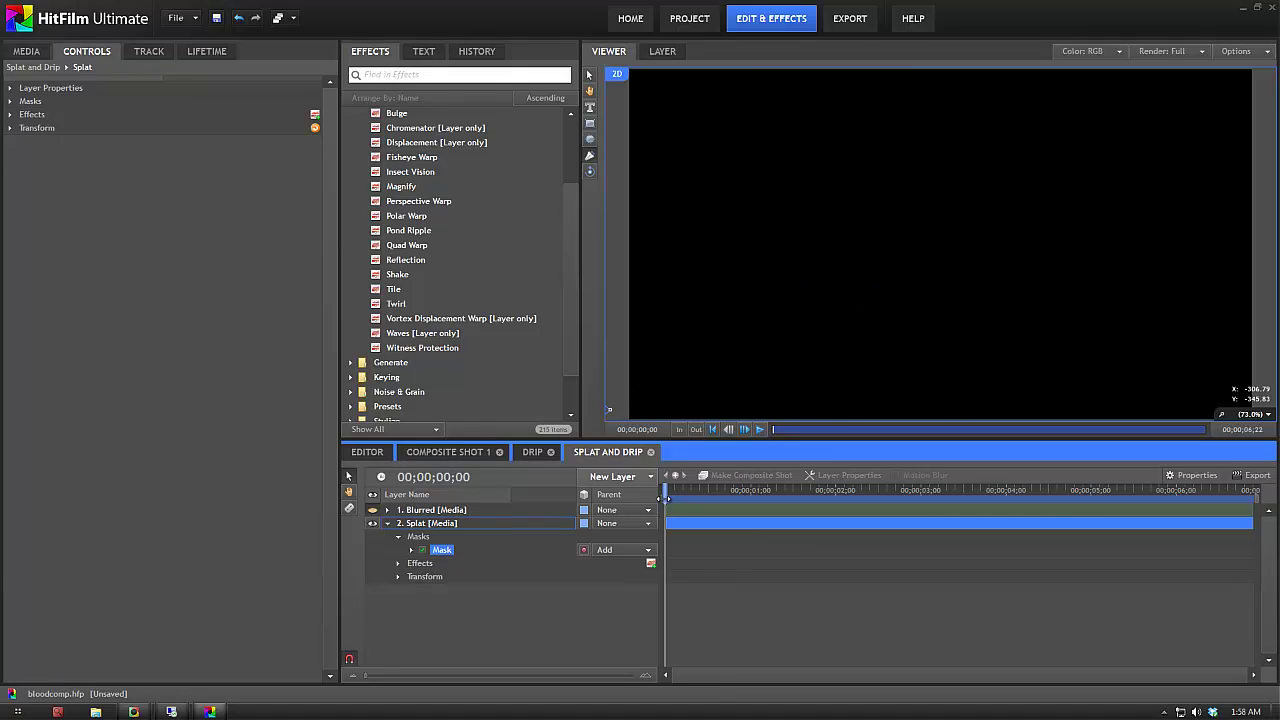
left_click(810, 280)
scroll(810, 280, "down", 1)
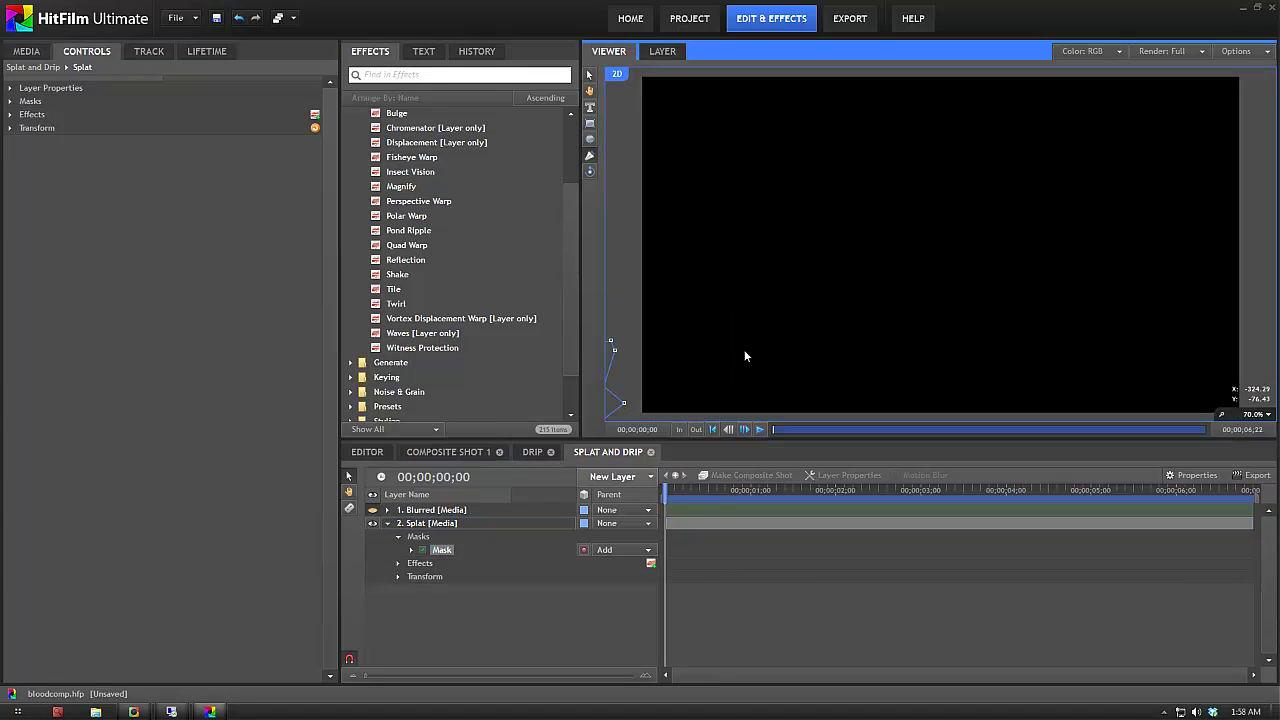
mouse_move(665, 490)
left_mouse_down()
mouse_move(692, 493)
mouse_move(649, 497)
left_mouse_up()
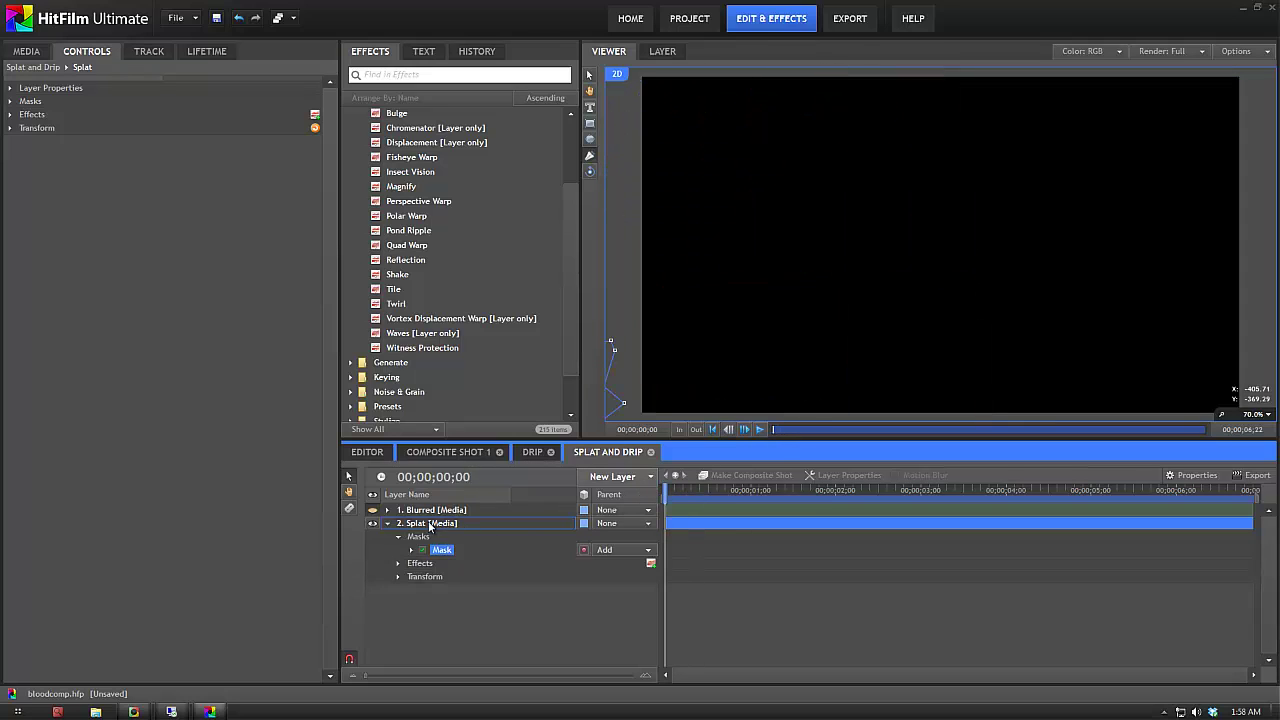
left_click_drag(664, 493, 684, 493)
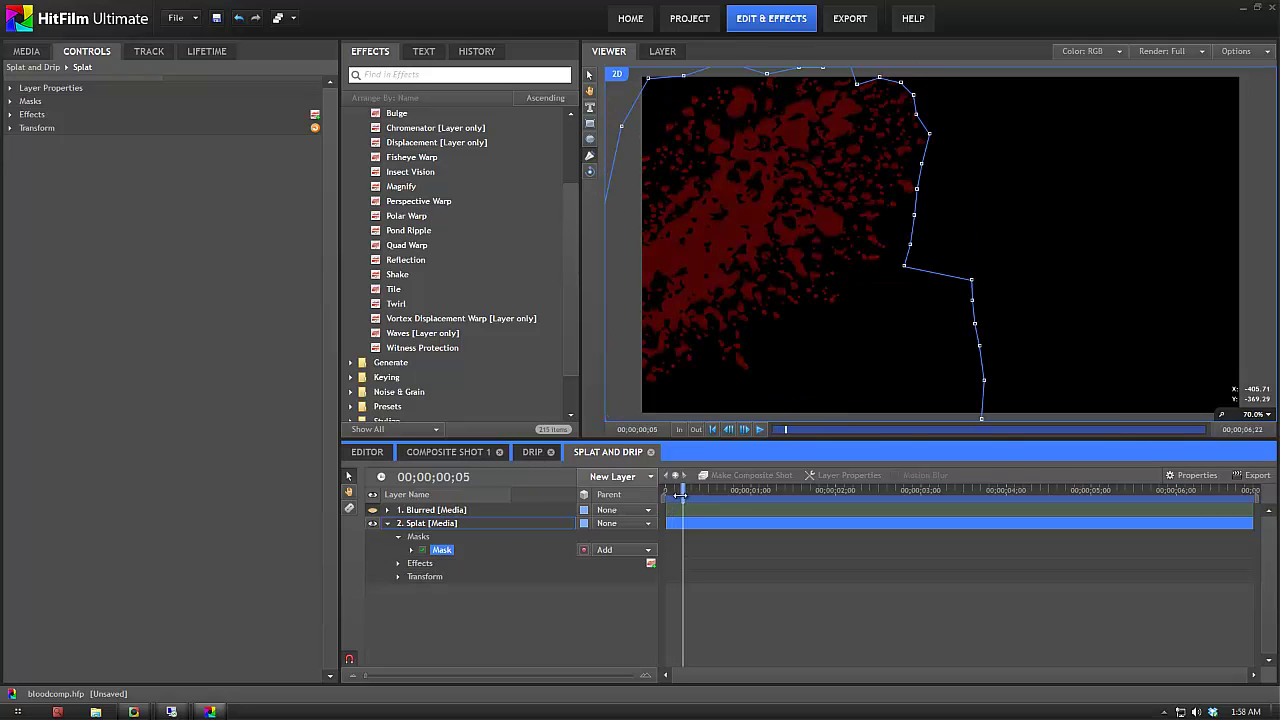
Expand the Waves effect on the Splat layer and review its settings and Amplitude keyframes while scrubbing to 00;00;01;15.
left_click(398, 536)
left_click(398, 550)
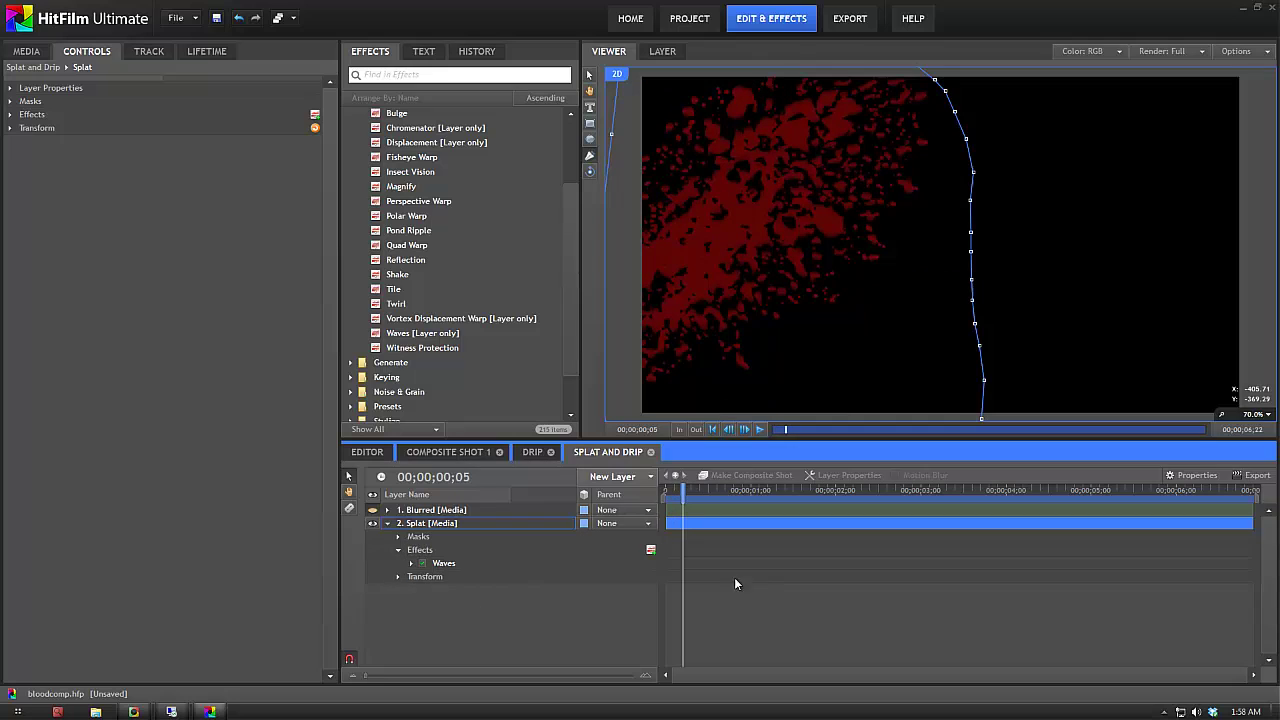
left_click(411, 563)
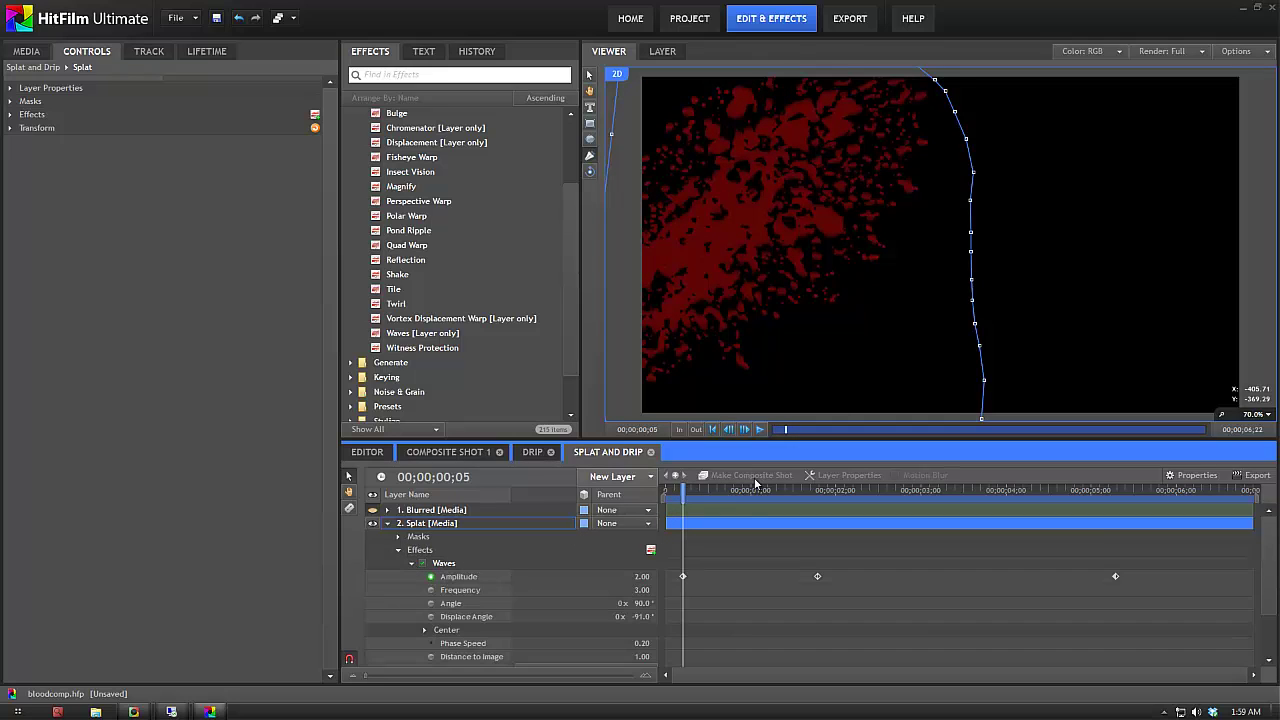
left_click_drag(684, 494, 803, 494)
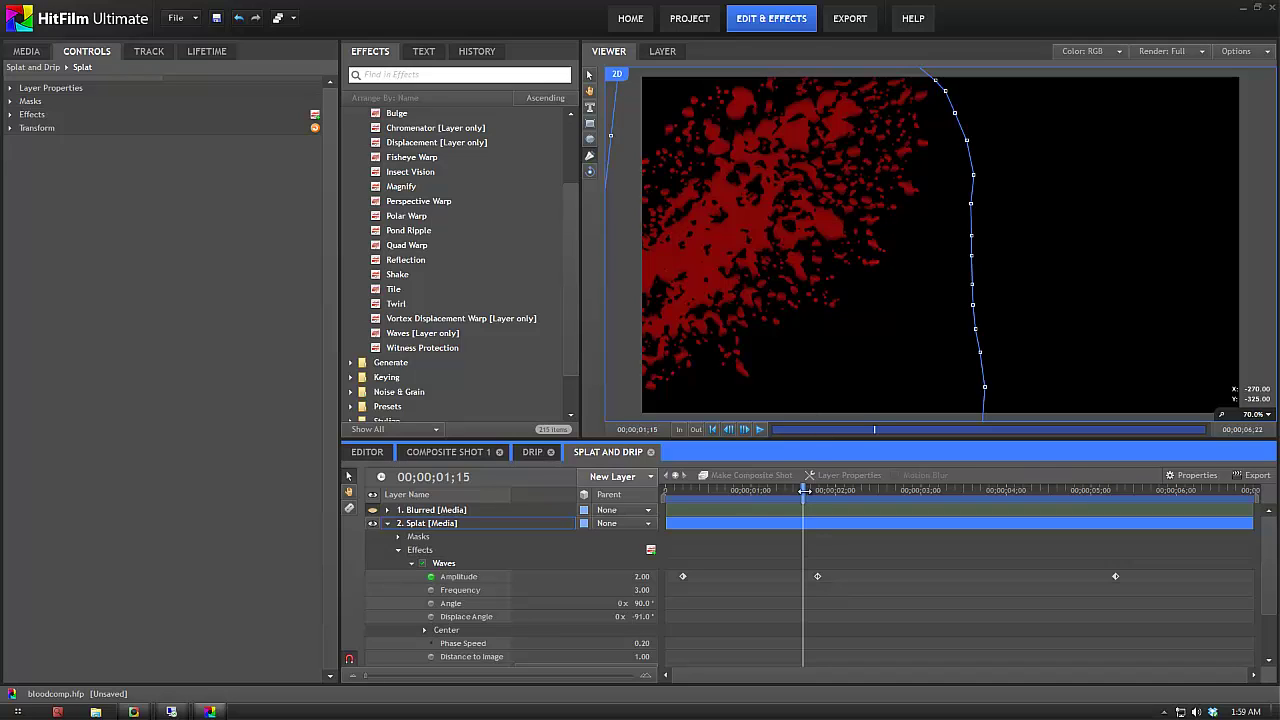
Toggle the Splat layer's Waves effect and scrub the timeline to examine the dripping motion, ending at 00;00;02;12 with the layer collapsed.
left_click(422, 564)
left_click_drag(788, 491, 870, 524)
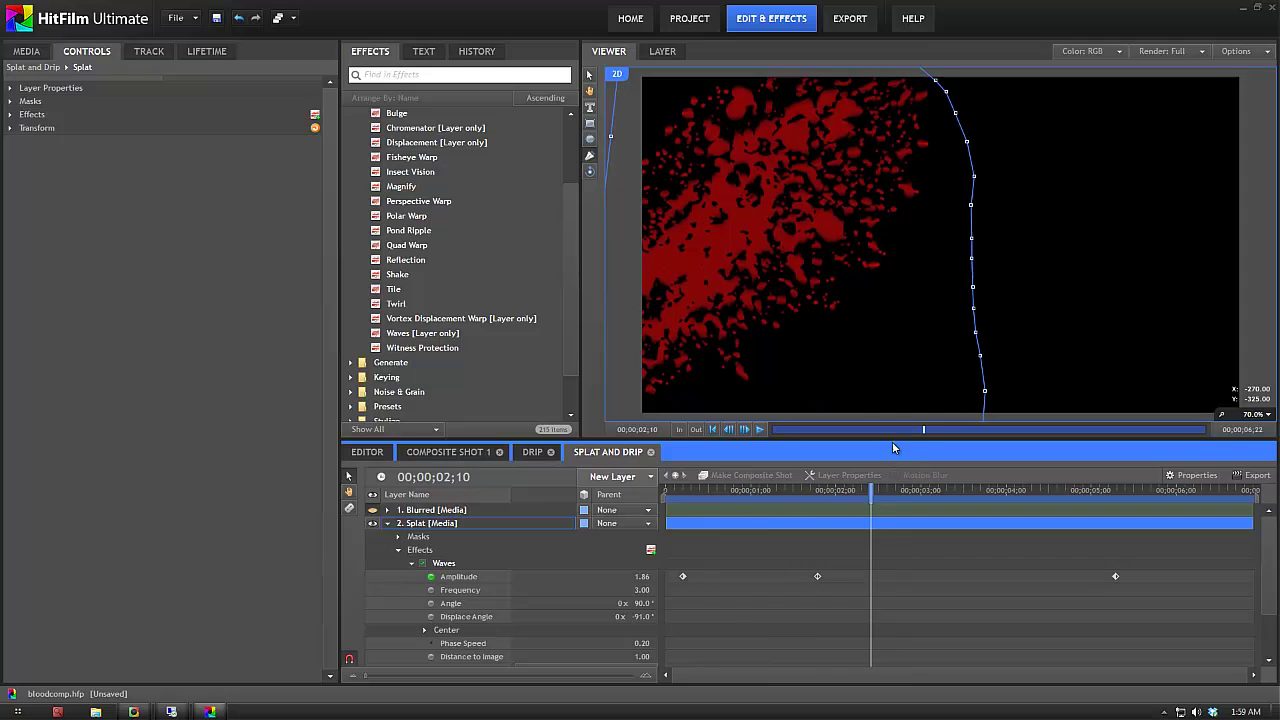
key("space")
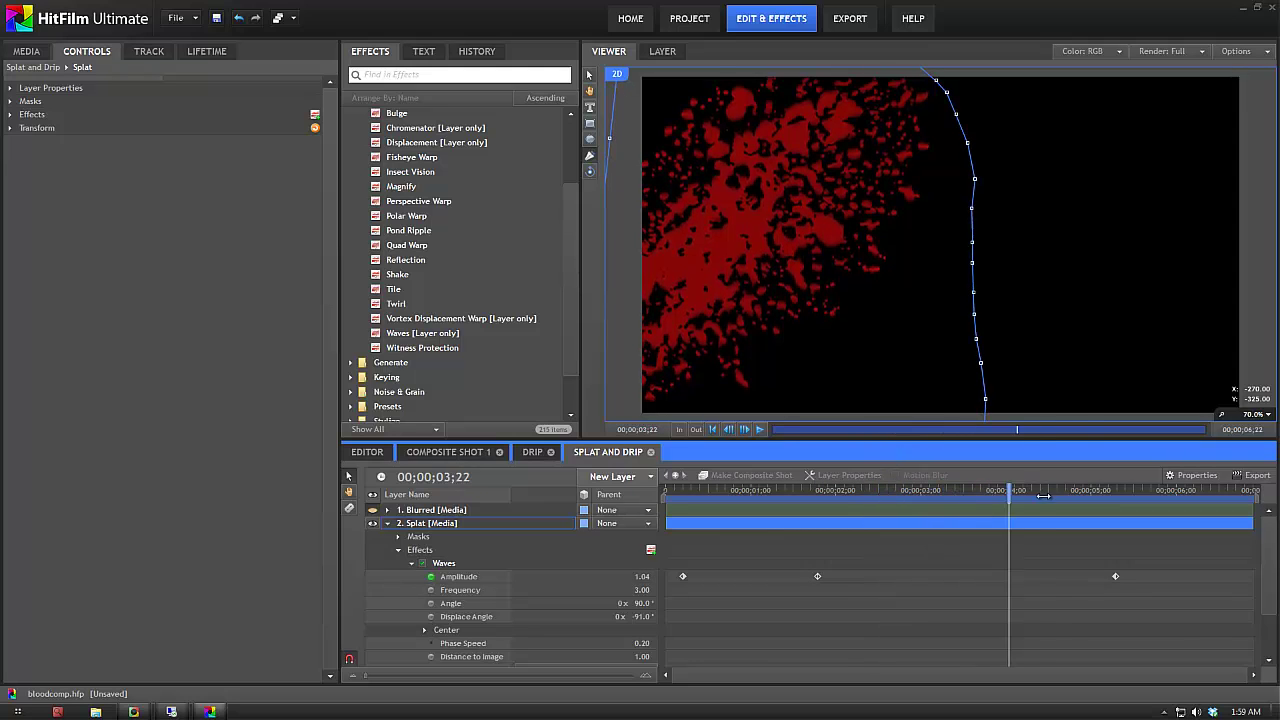
left_click_drag(926, 534, 876, 588)
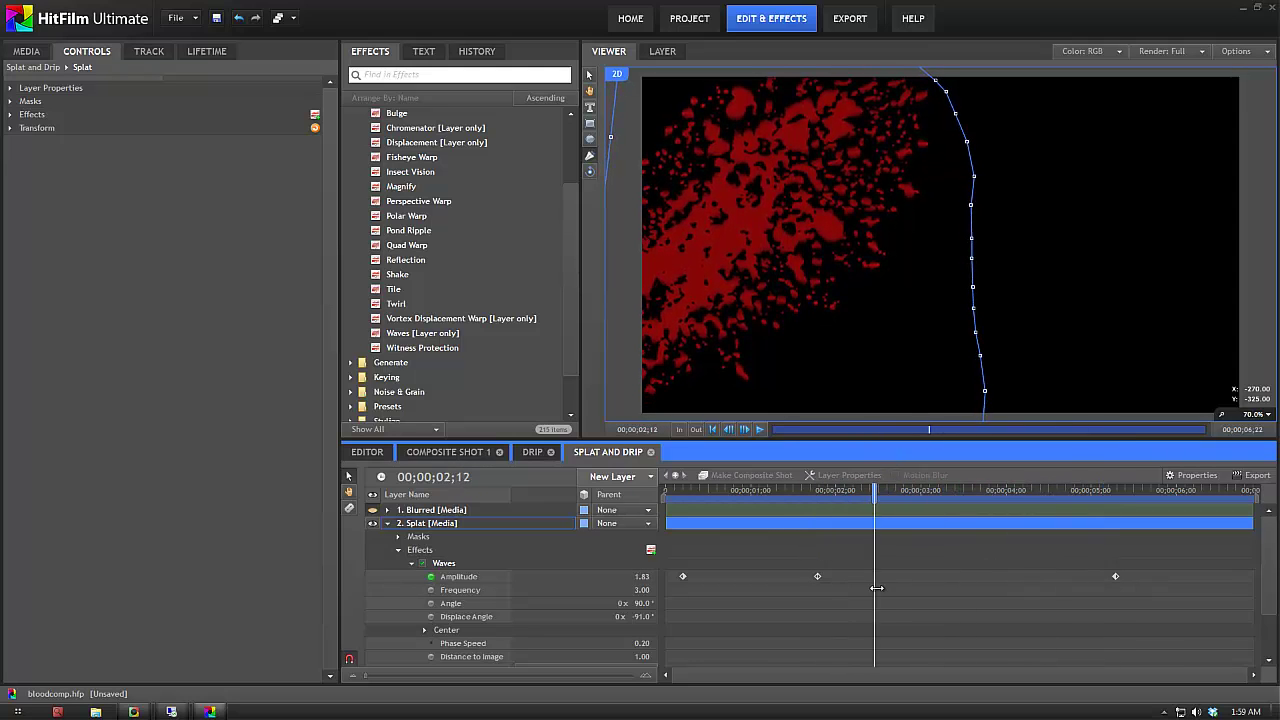
left_click(387, 523)
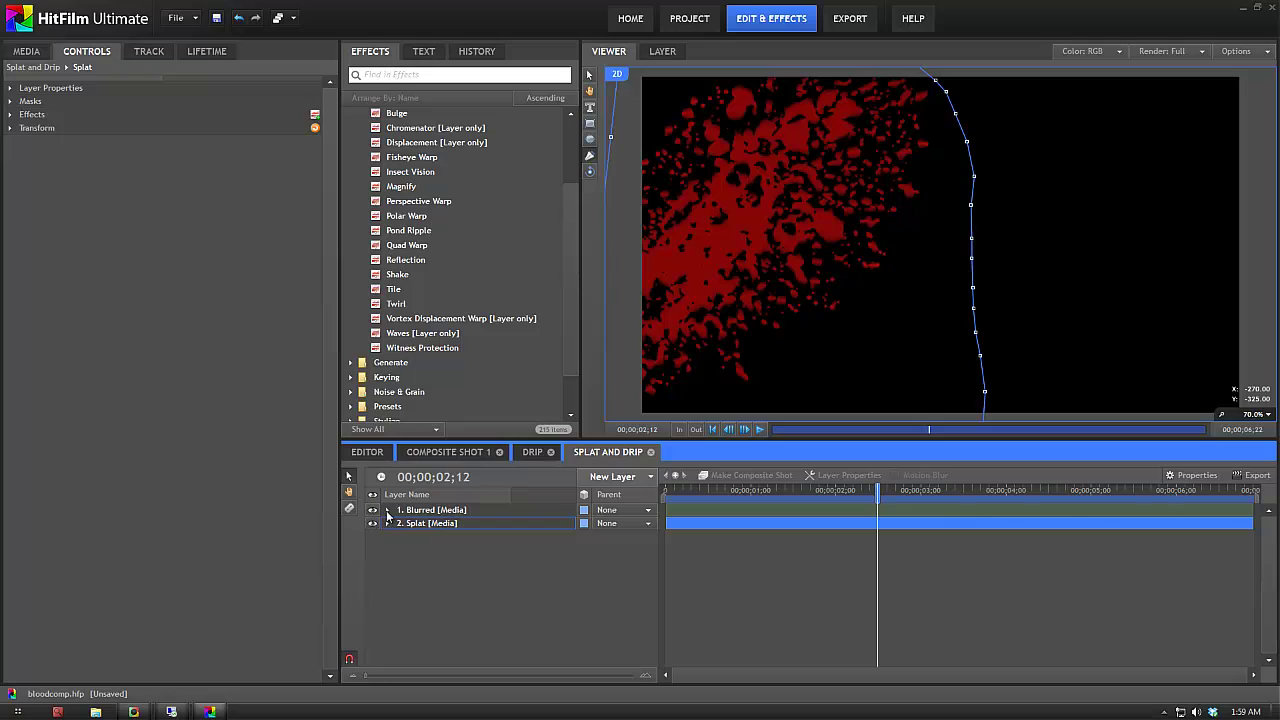
Expand the Blurred layer's Transform properties and Effects list to examine its Opacity and Scale keyframes.
left_click(387, 510)
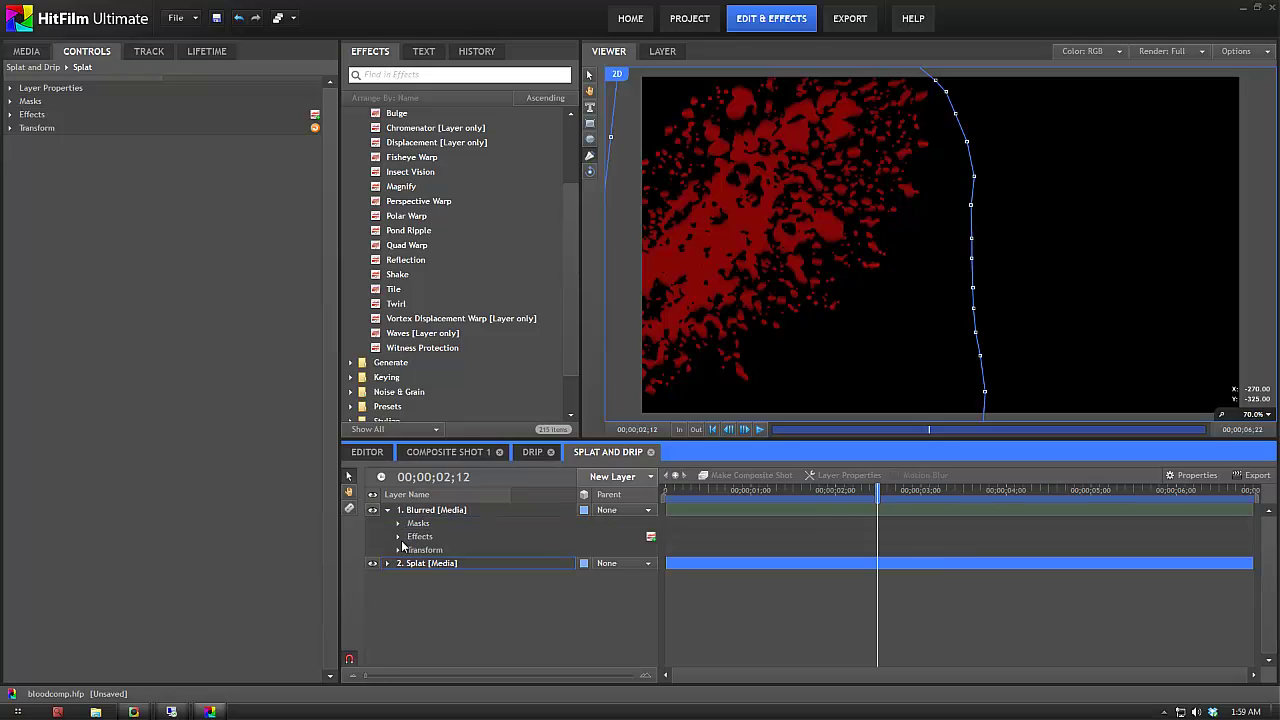
left_click(398, 550)
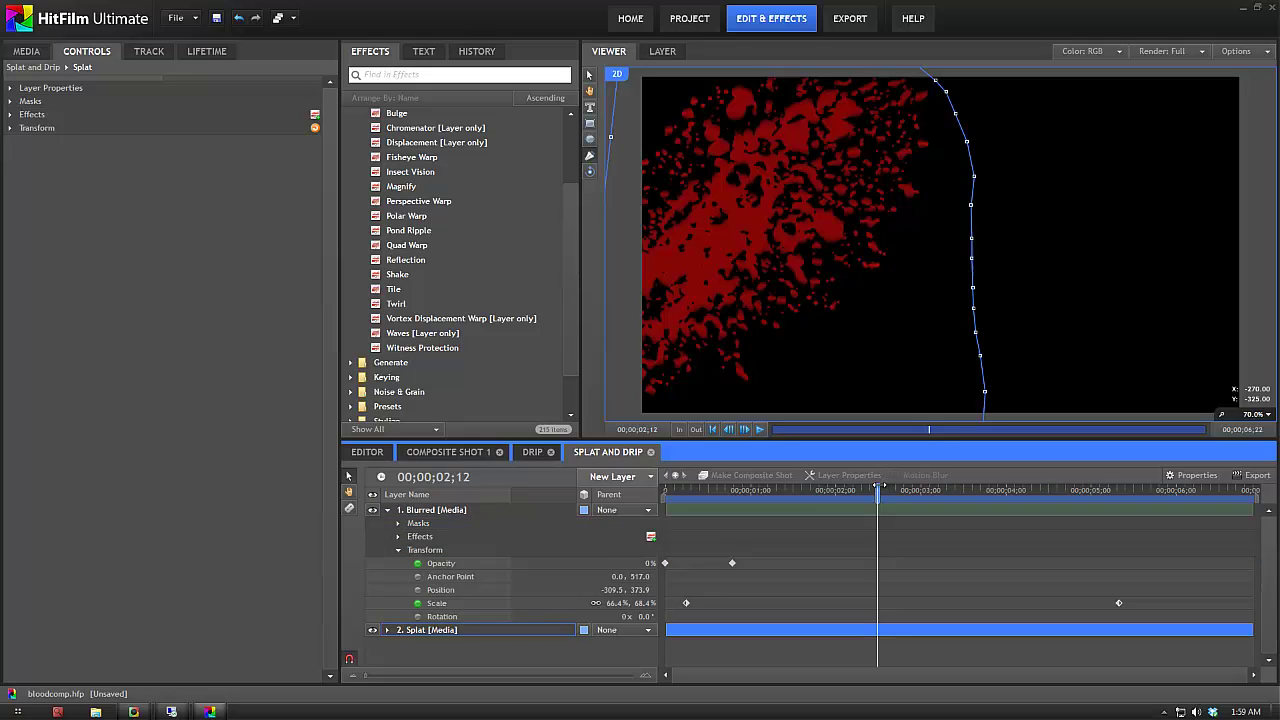
left_click(398, 537)
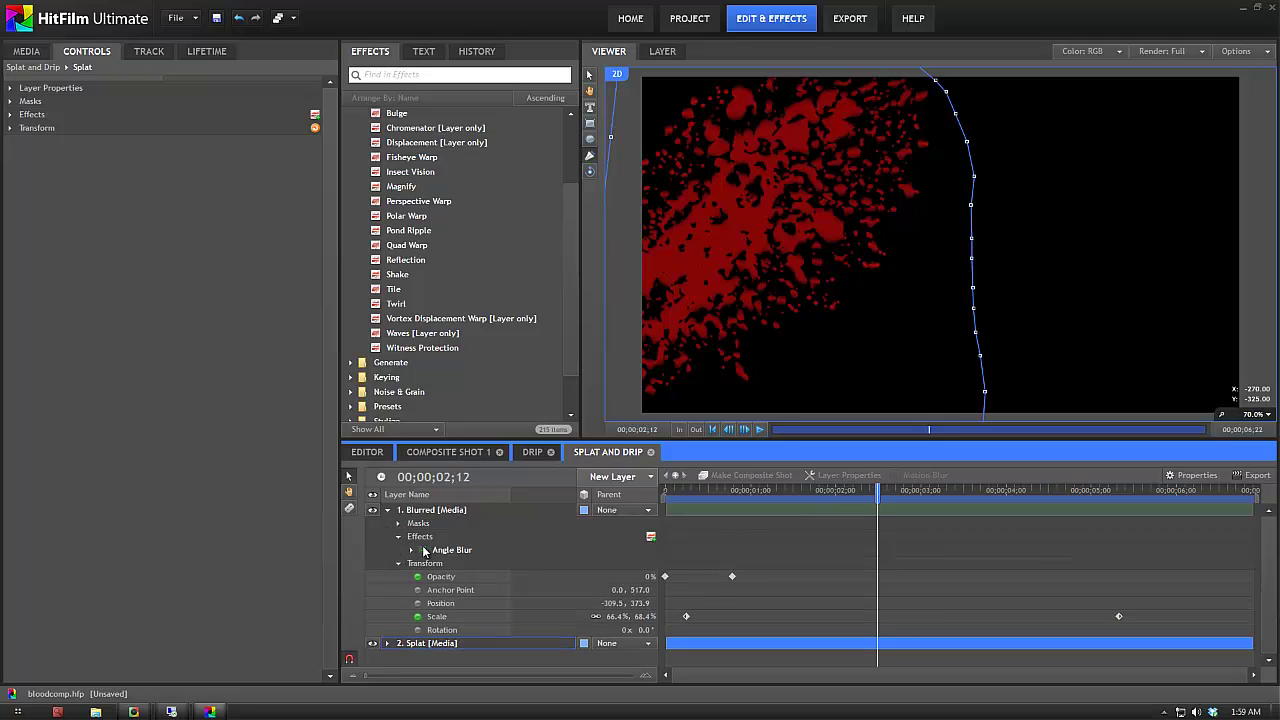
Scrub back to the first frame and preview the opening to examine how the Blurred layer fades out over the Splat layer.
left_click_drag(875, 511, 789, 511)
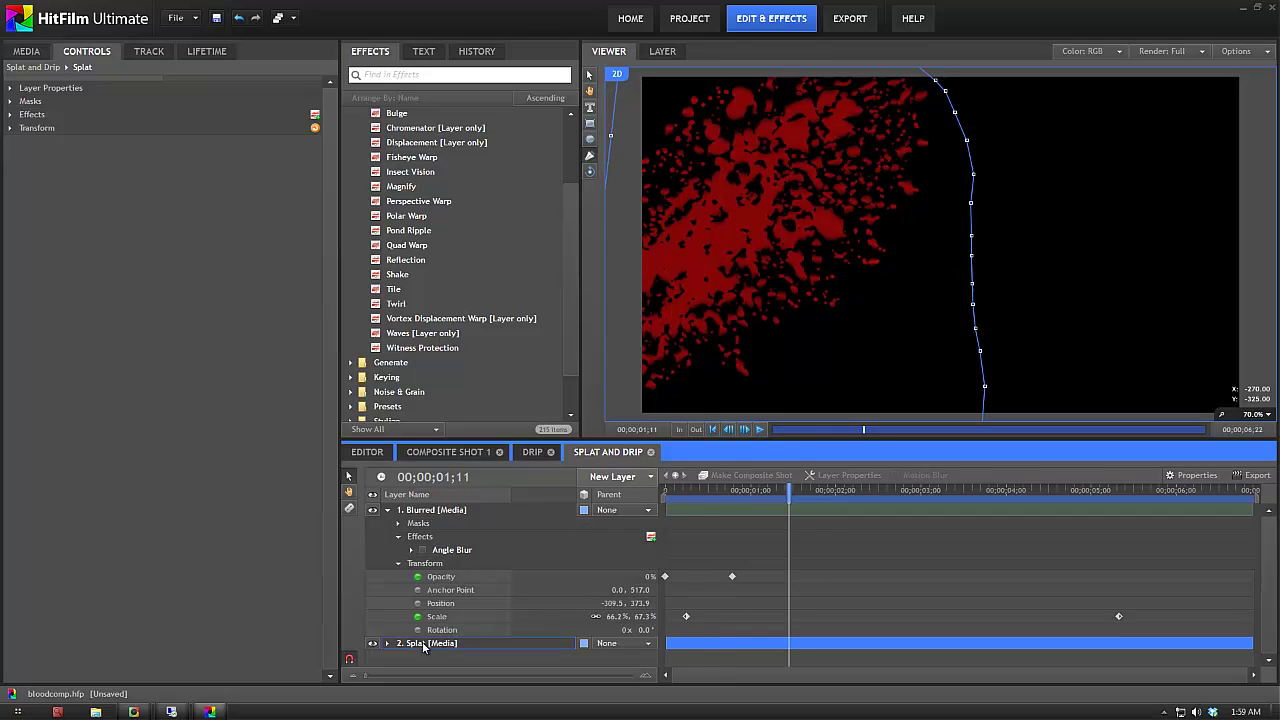
left_click(424, 645)
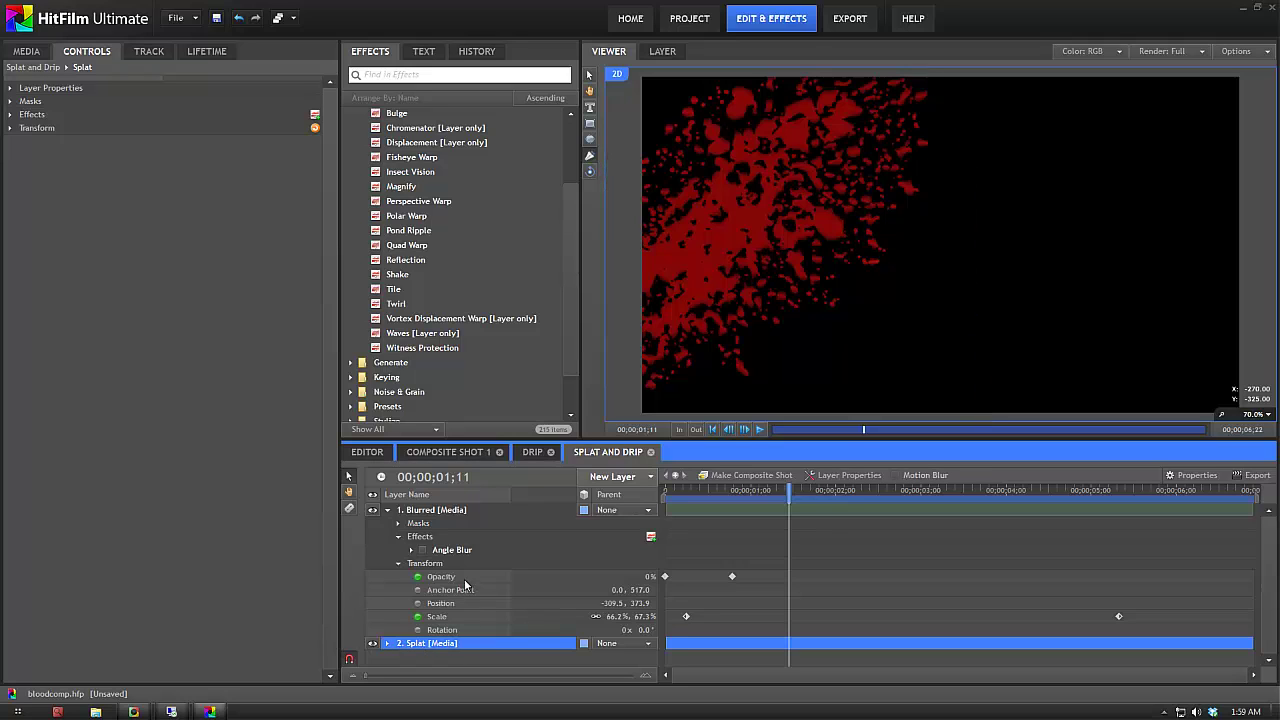
left_click_drag(791, 497, 749, 497)
mouse_move(664, 516)
left_mouse_down()
mouse_move(711, 511)
mouse_move(652, 523)
left_mouse_up()
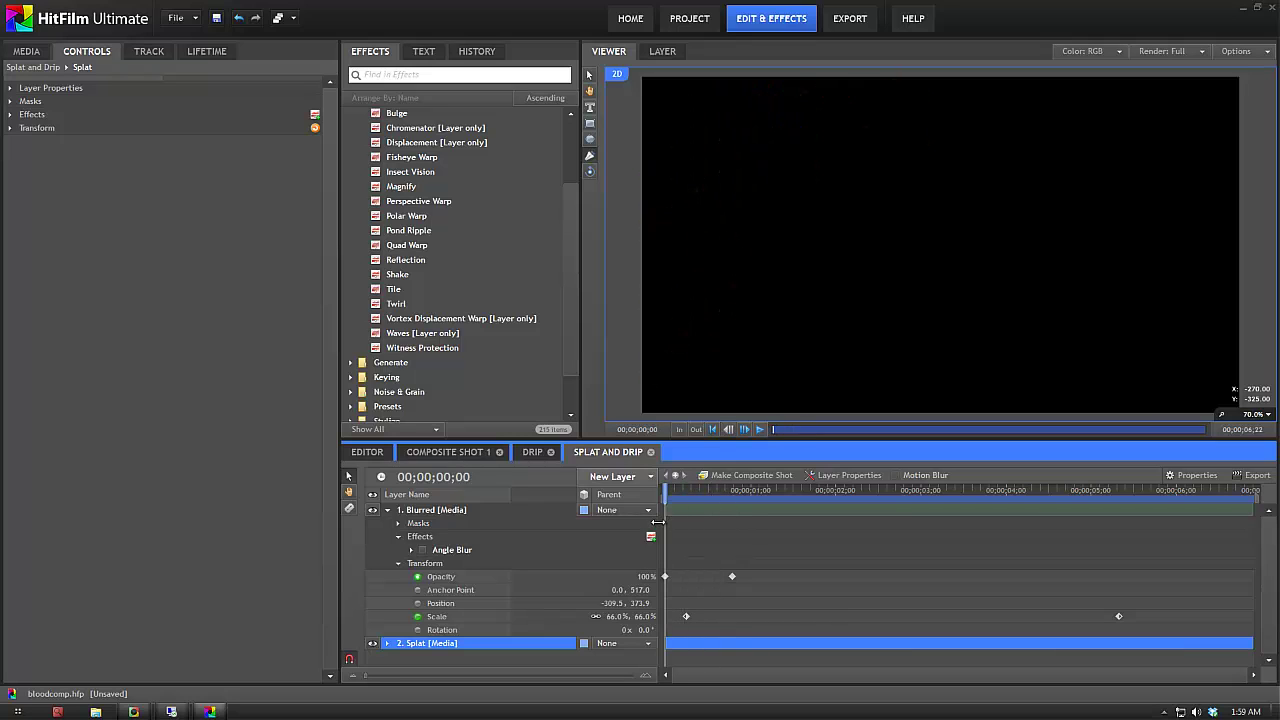
key("space")
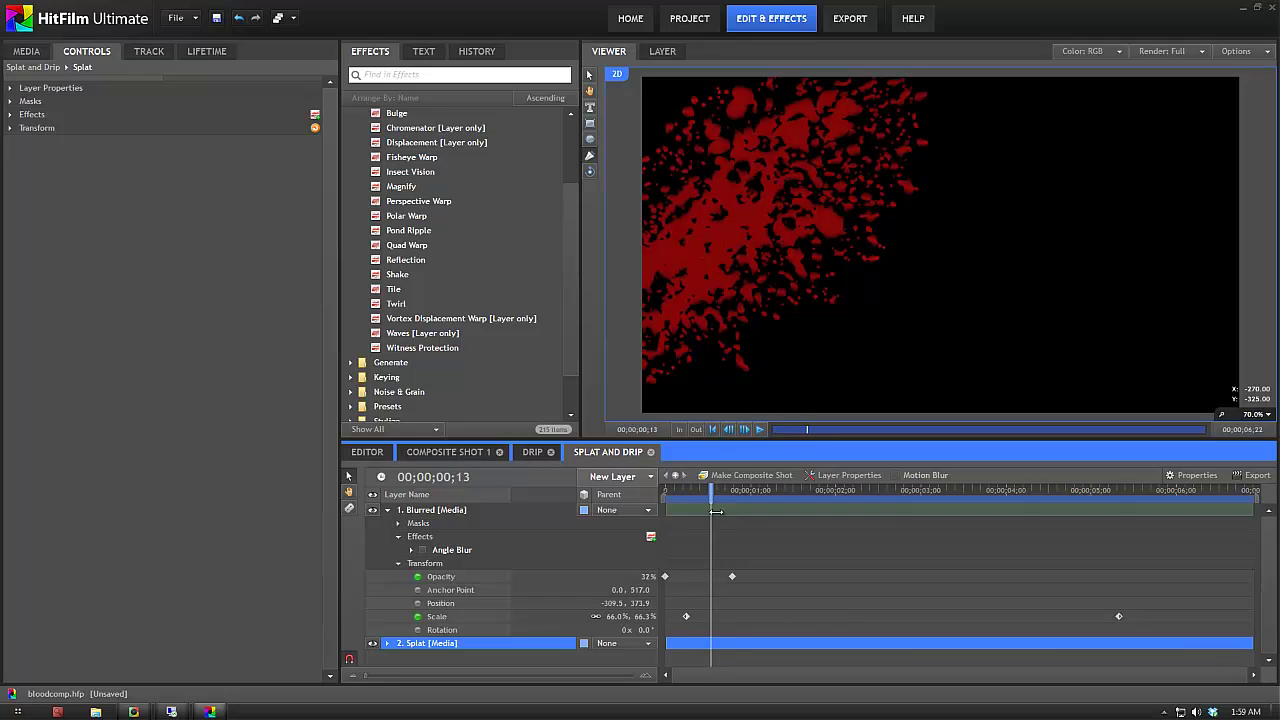
Set the Blurred layer's Opacity at the first frame to 0% and preview the opening frames without it.
left_click_drag(686, 514, 640, 567)
left_click(646, 577)
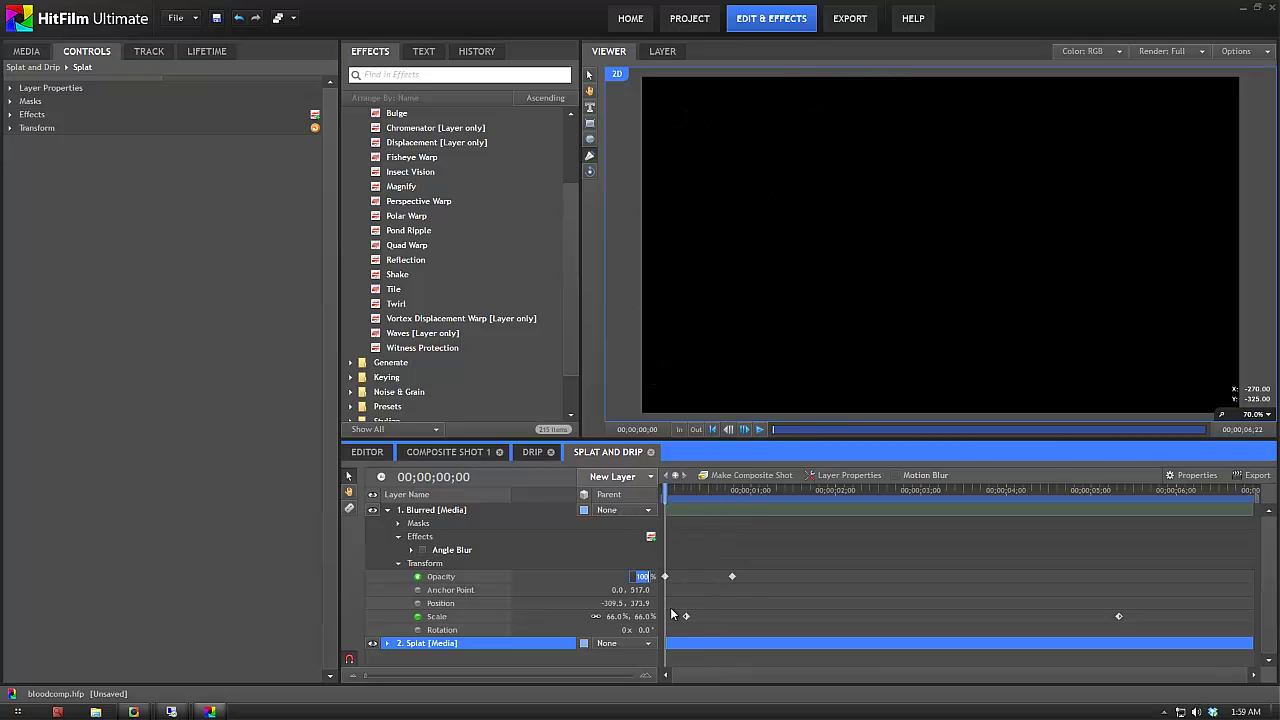
type("0")
key("Return")
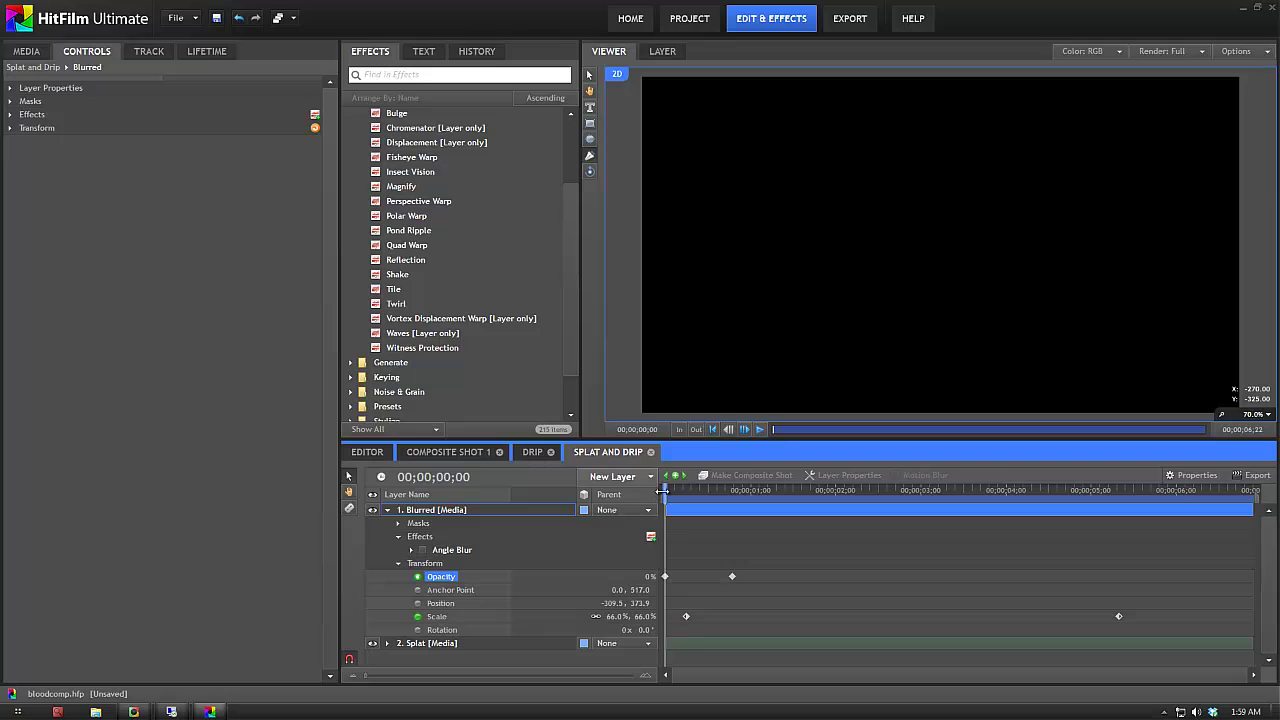
key("space")
left_click_drag(722, 495, 645, 515)
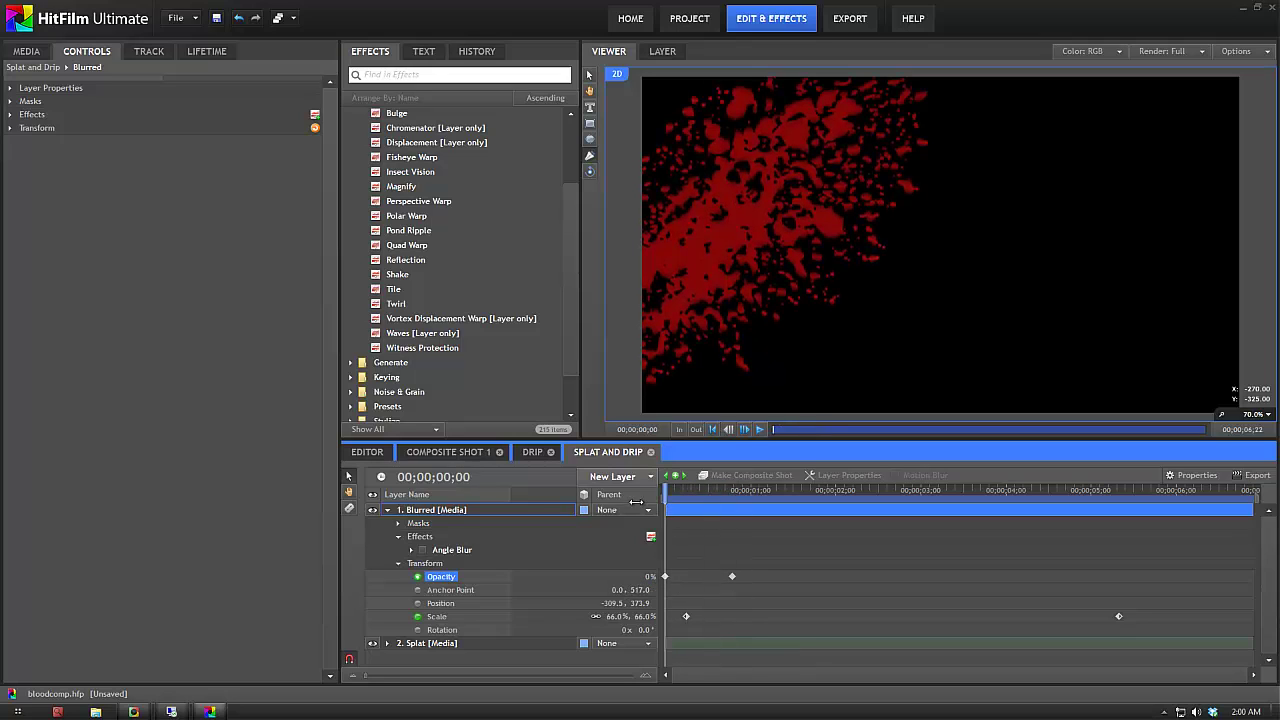
Restore the Blurred layer's Opacity at the first frame to 100%.
left_click(650, 577)
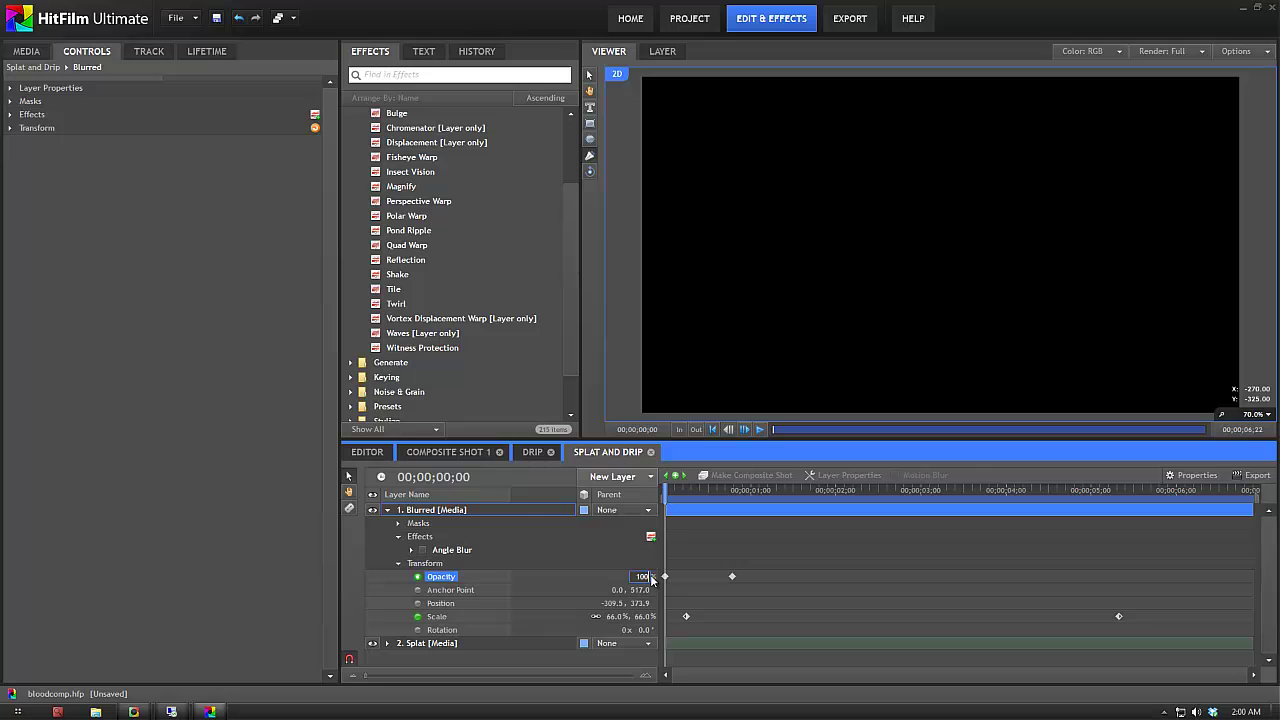
type("100")
key("Return")
mouse_move(665, 503)
left_mouse_down()
mouse_move(795, 520)
mouse_move(660, 518)
left_mouse_up()
Enable the Blurred layer's Angle Blur effect, reveal its settings, and scrub the first frames to check the motion streaks.
left_click(398, 564)
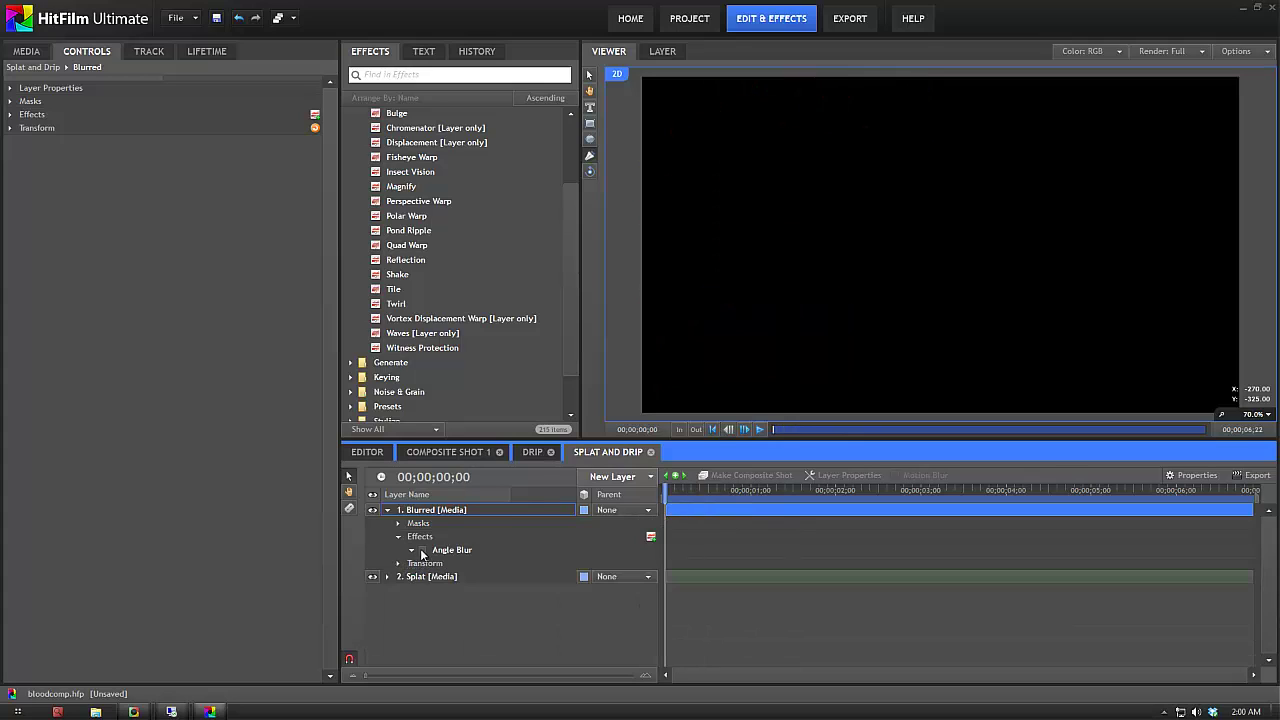
left_click(411, 550)
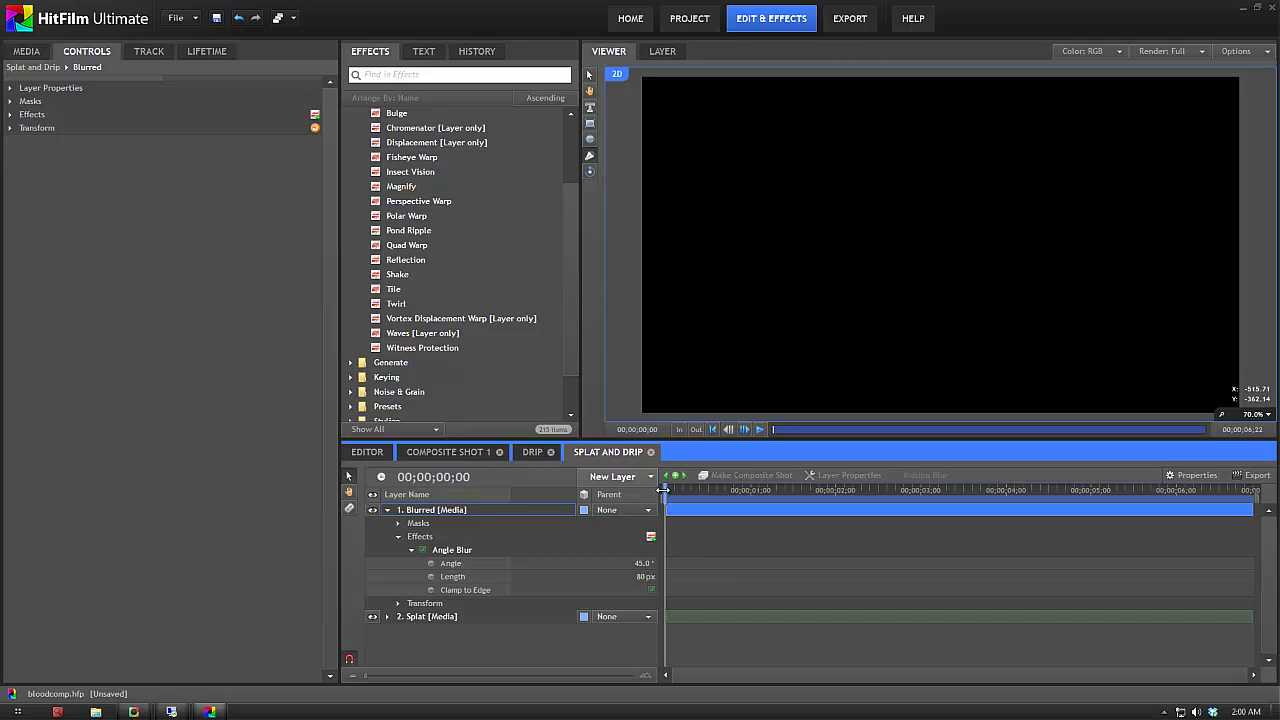
mouse_move(663, 491)
left_mouse_down()
mouse_move(770, 490)
mouse_move(664, 491)
mouse_move(680, 496)
left_mouse_up()
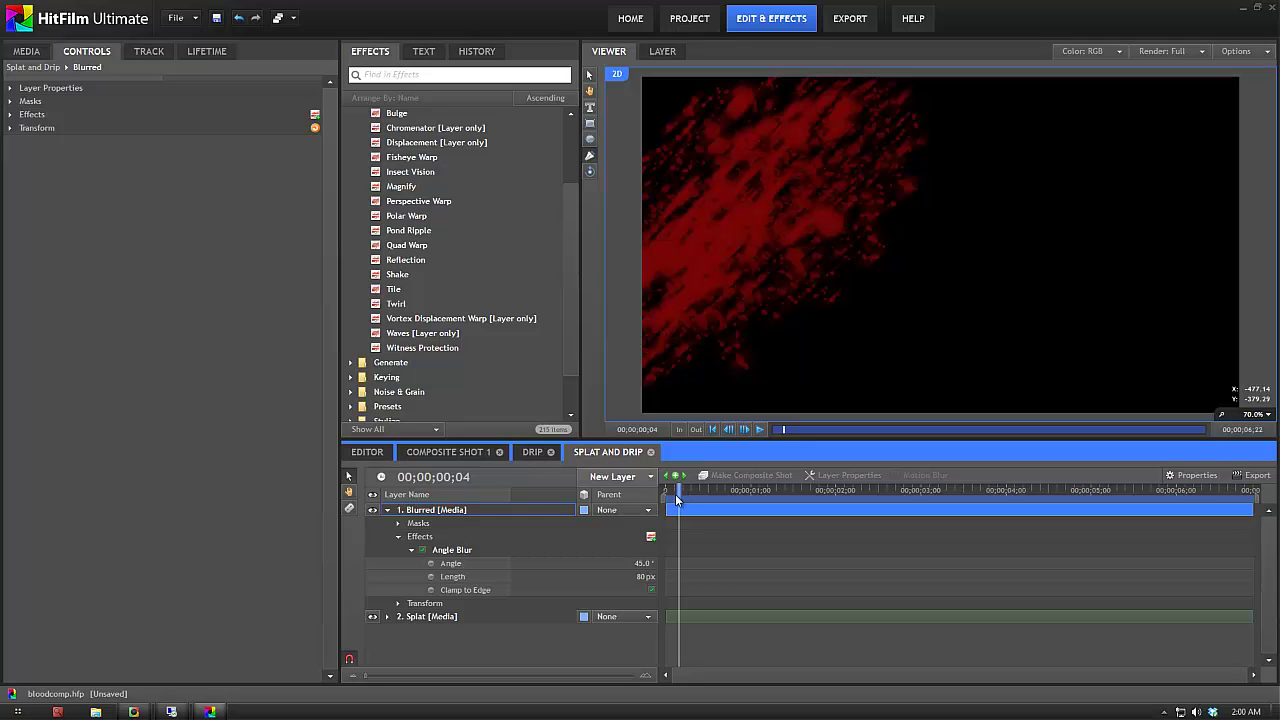
left_click_drag(686, 490, 625, 515)
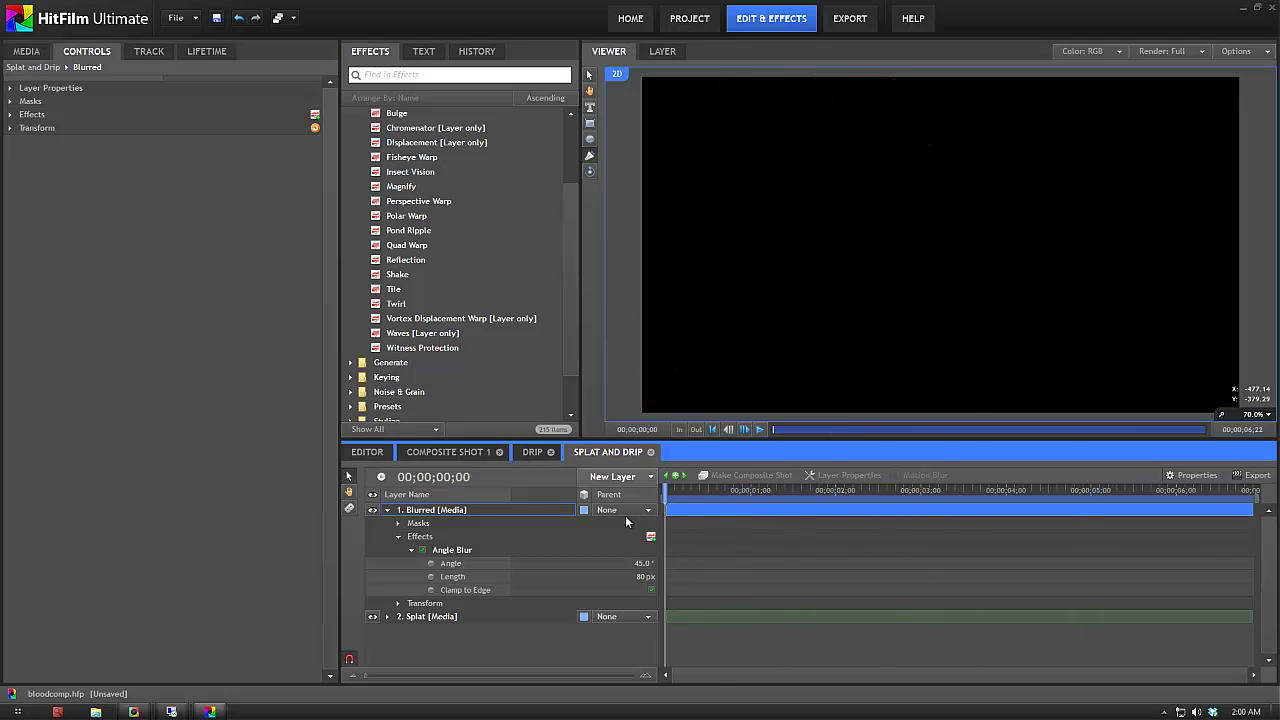
Collapse the Blurred layer, switch to Composite Shot 1, and expand the effects of the Splat and Drip layer.
left_click(386, 509)
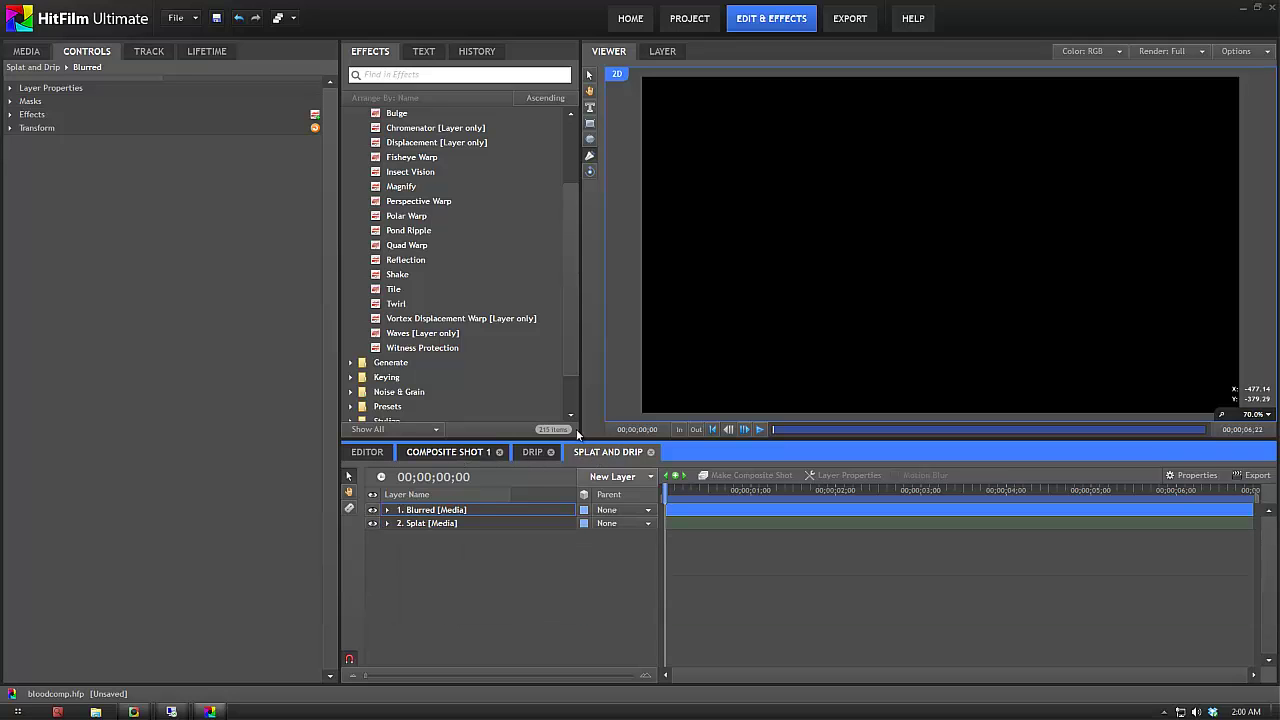
left_click(402, 448)
left_click(450, 523)
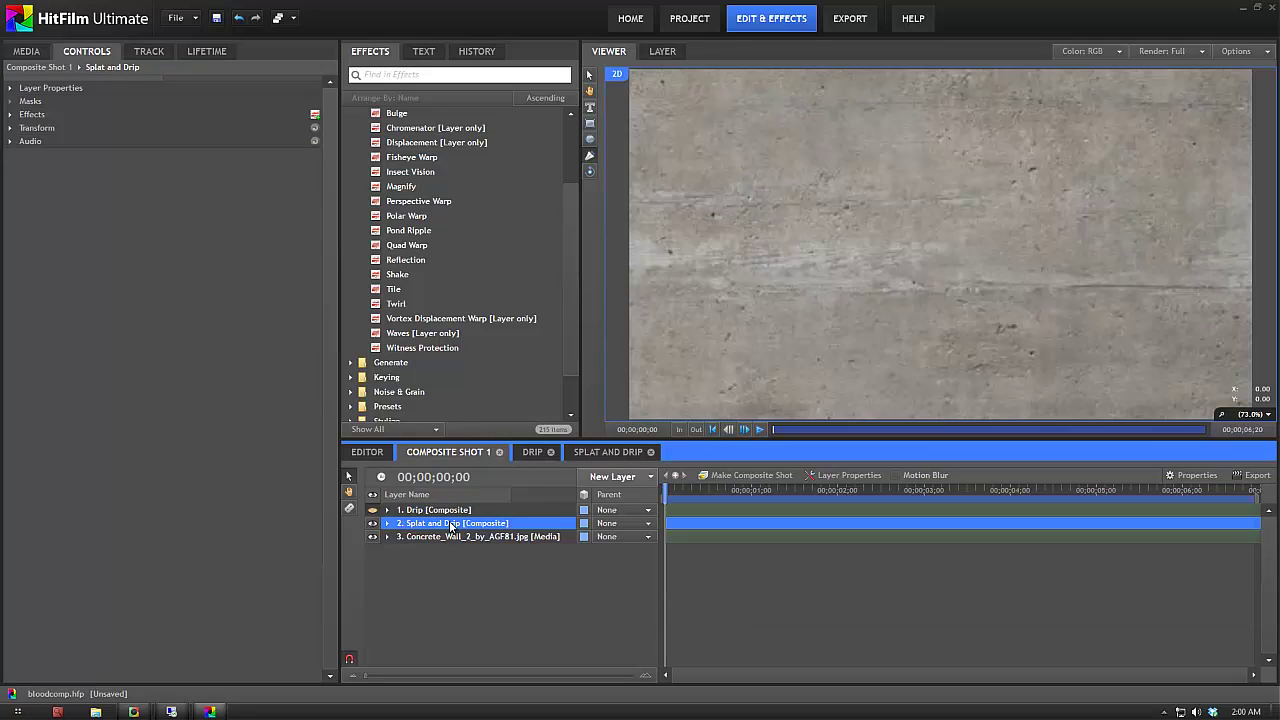
left_click(387, 523)
left_click(399, 550)
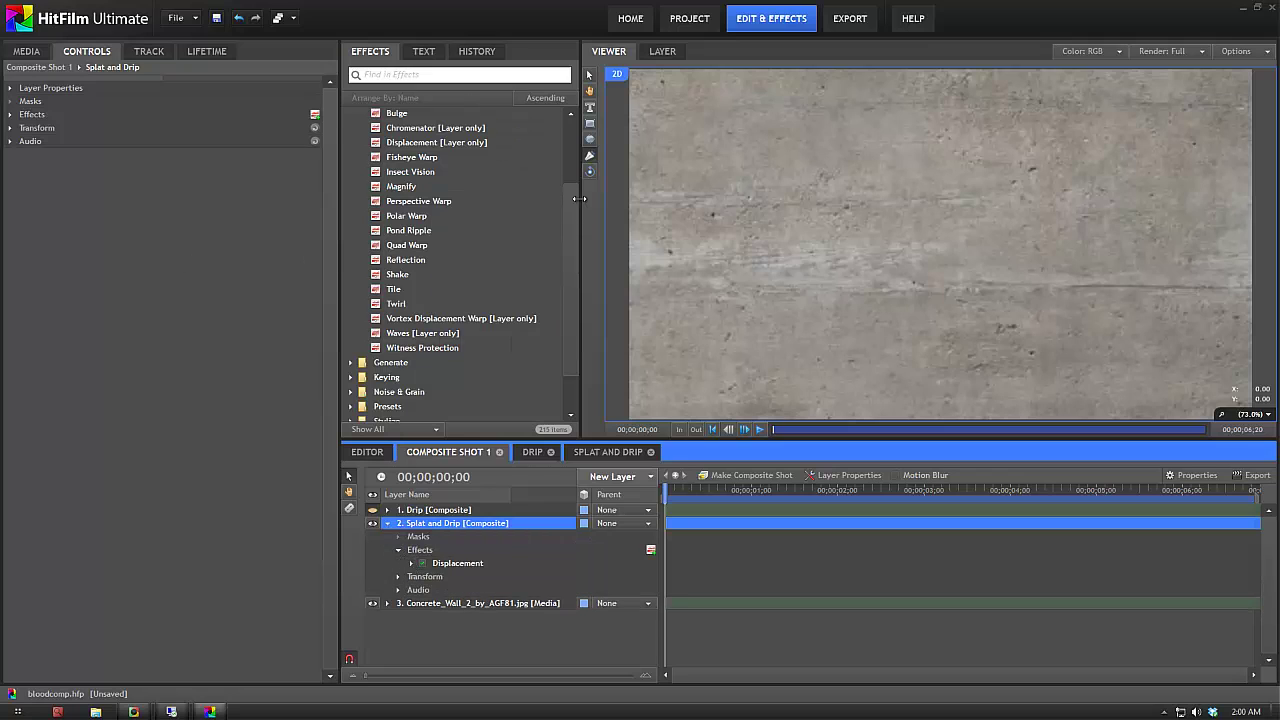
Find Displacement among the Distort effects and review its settings on the Splat and Drip layer.
left_click(570, 162)
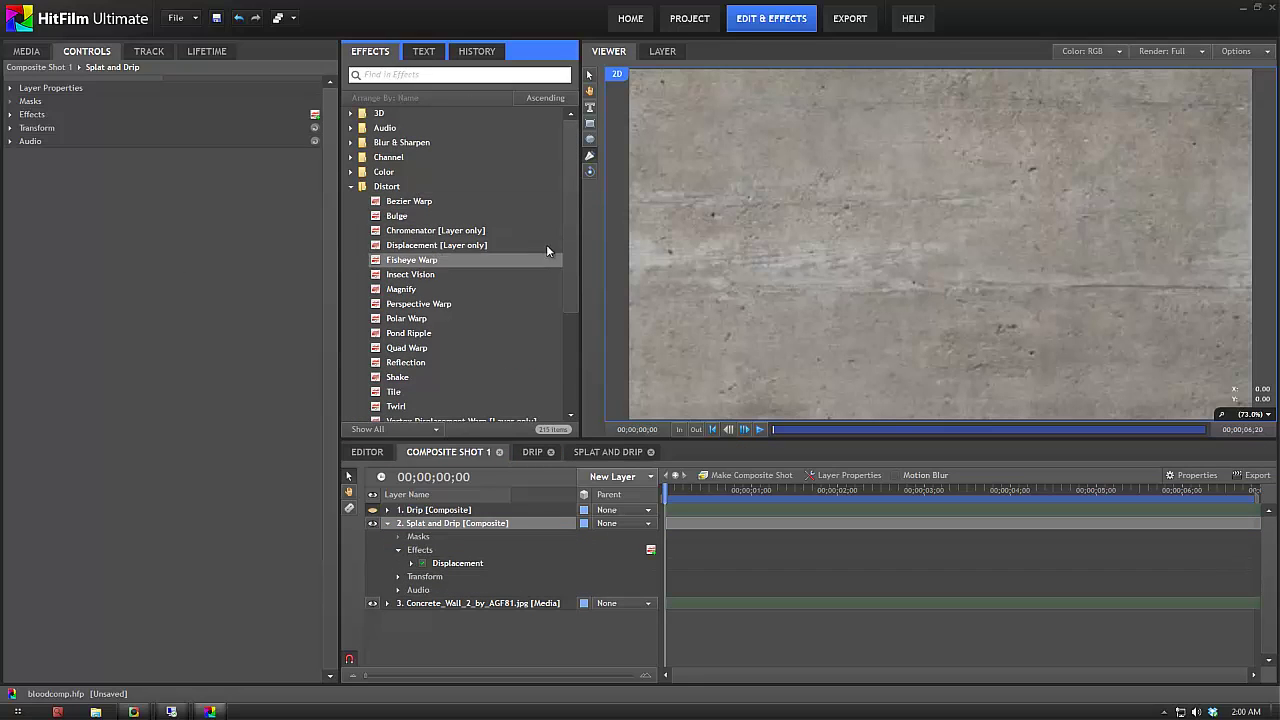
scroll(568, 226, "down", 3)
left_click(494, 564)
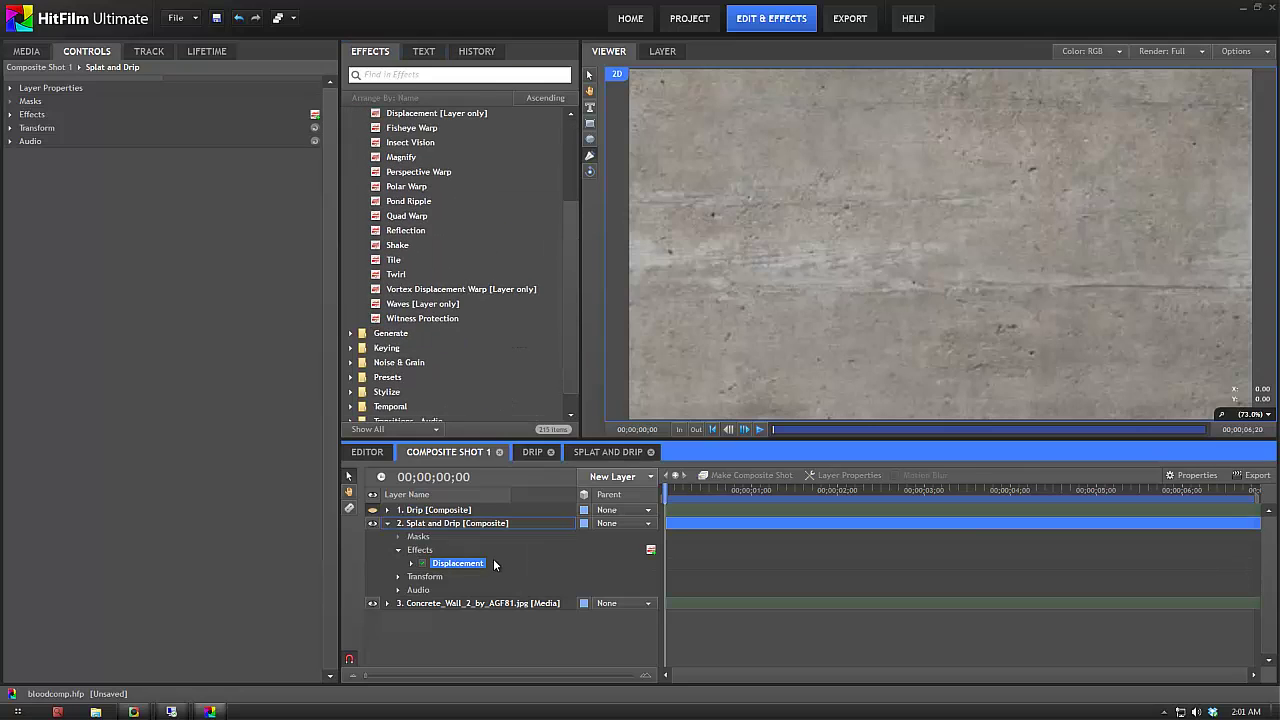
left_click(10, 115)
left_click(23, 129)
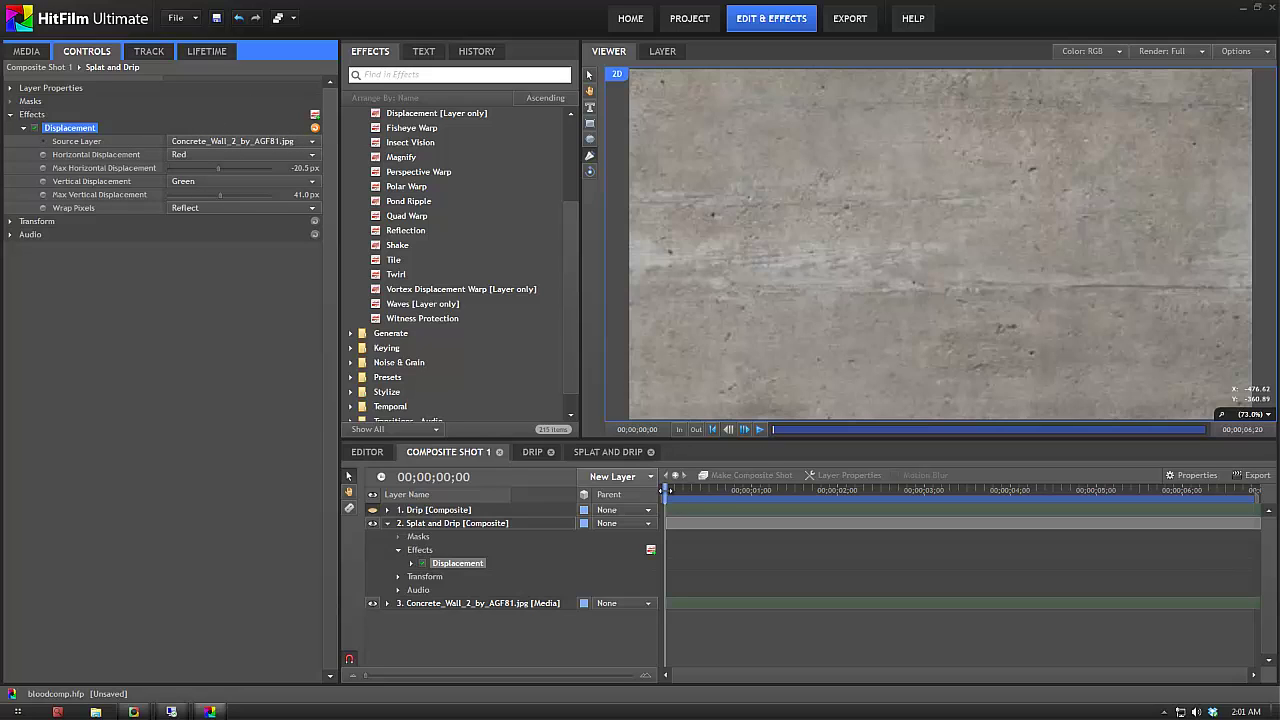
Go to 00;00;02;07 and examine the displaced splatter edges up close against the concrete wall.
left_click_drag(665, 490, 862, 490)
left_click(936, 217)
left_click_drag(937, 218, 1008, 185)
scroll(1006, 210, "up", 4)
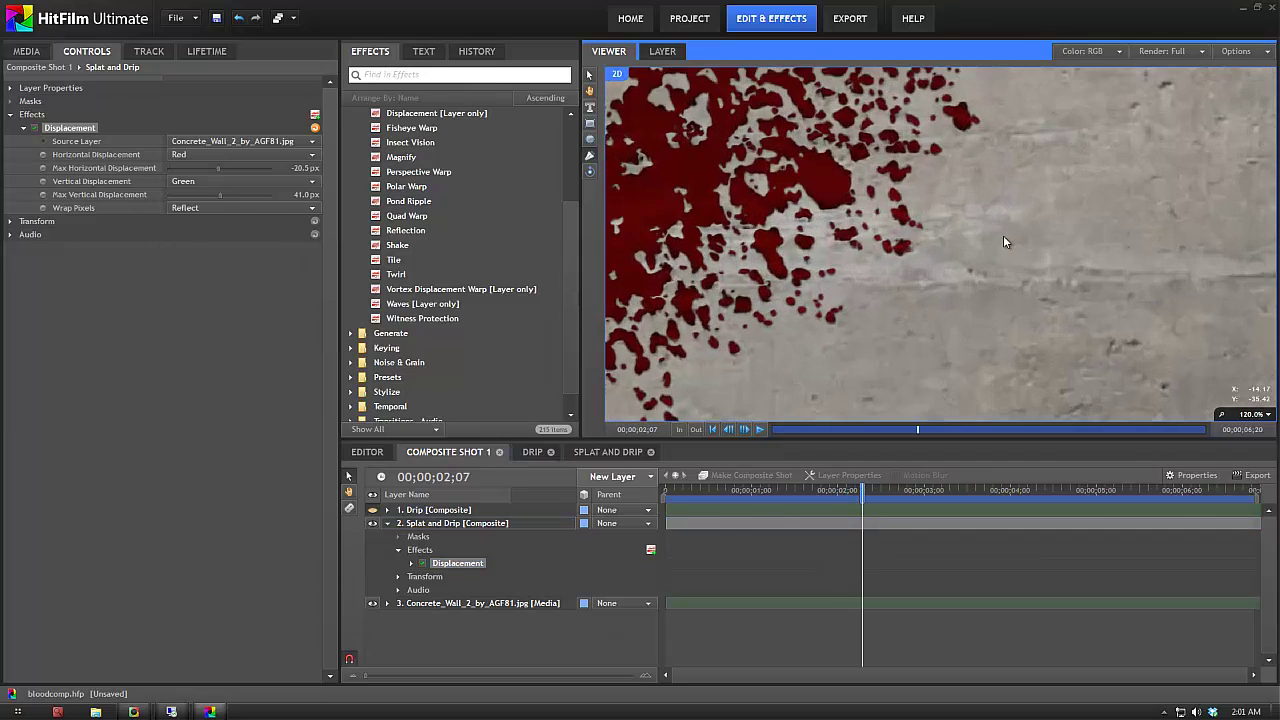
left_click_drag(868, 284, 1103, 216)
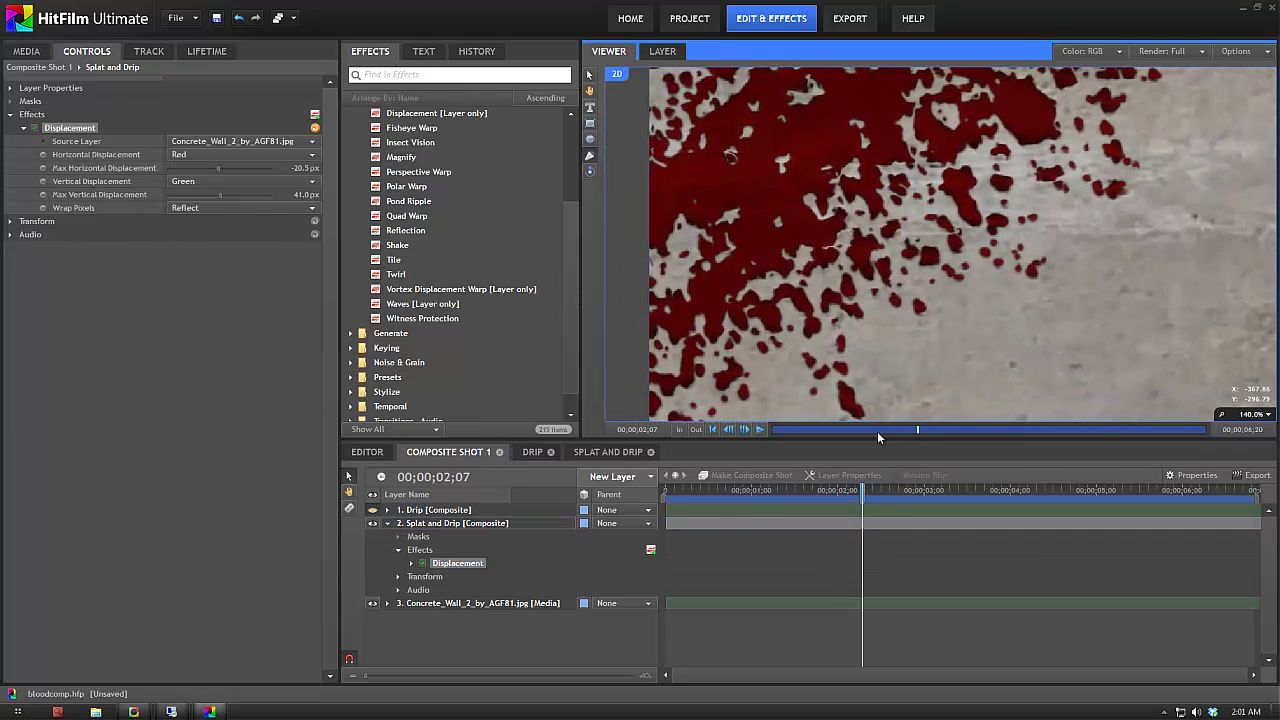
scroll(1048, 310, "up", 3)
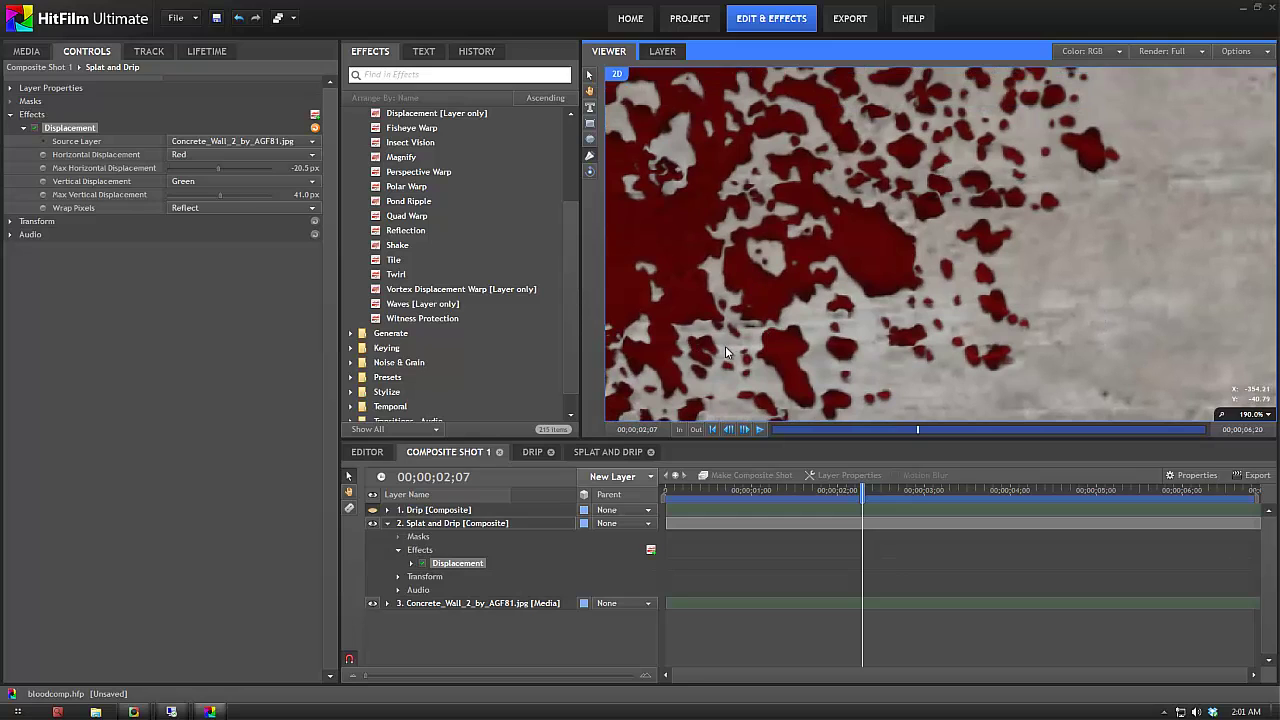
Scrub to 00;00;04;13 and toggle the Splat and Drip layer's Displacement effect off and on to compare the result.
left_click_drag(863, 490, 1057, 500)
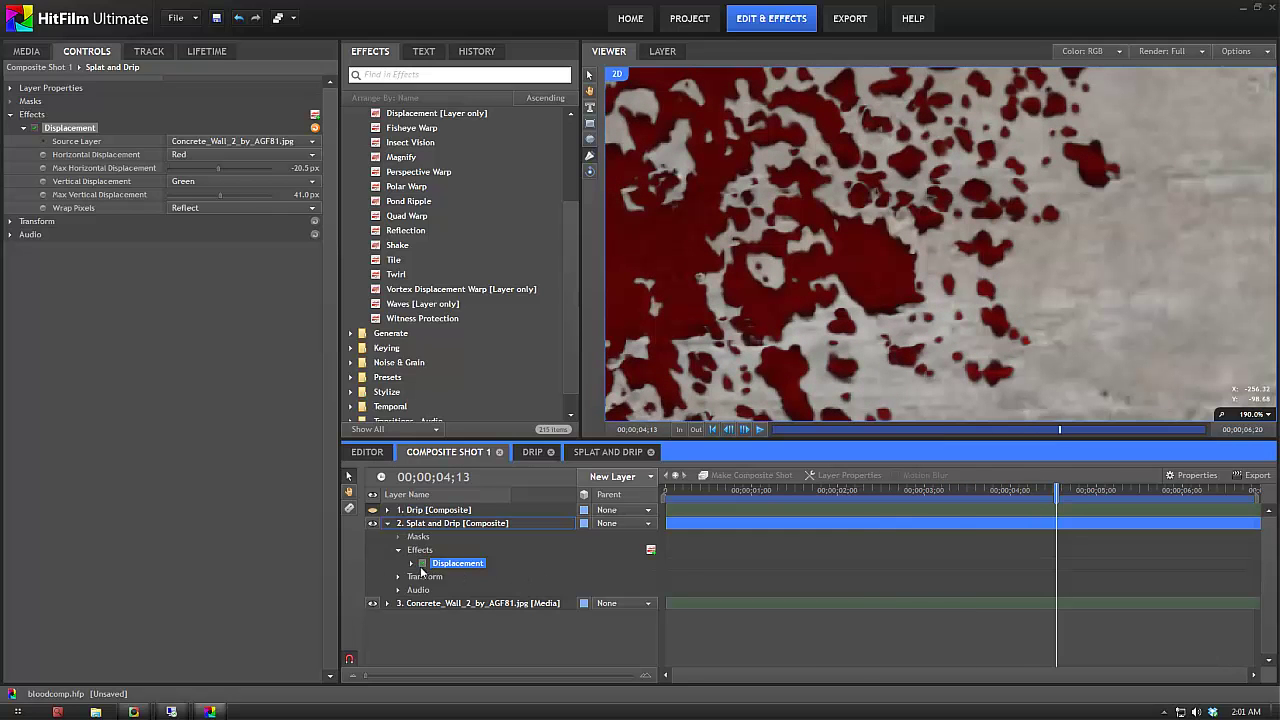
left_click(423, 564)
left_click(423, 564)
left_click(423, 564)
left_click(423, 564)
Fit the whole wall back in view at 70% and scrub from the start to 00;00;02;23 to review the splatter.
left_click_drag(1056, 491, 665, 491)
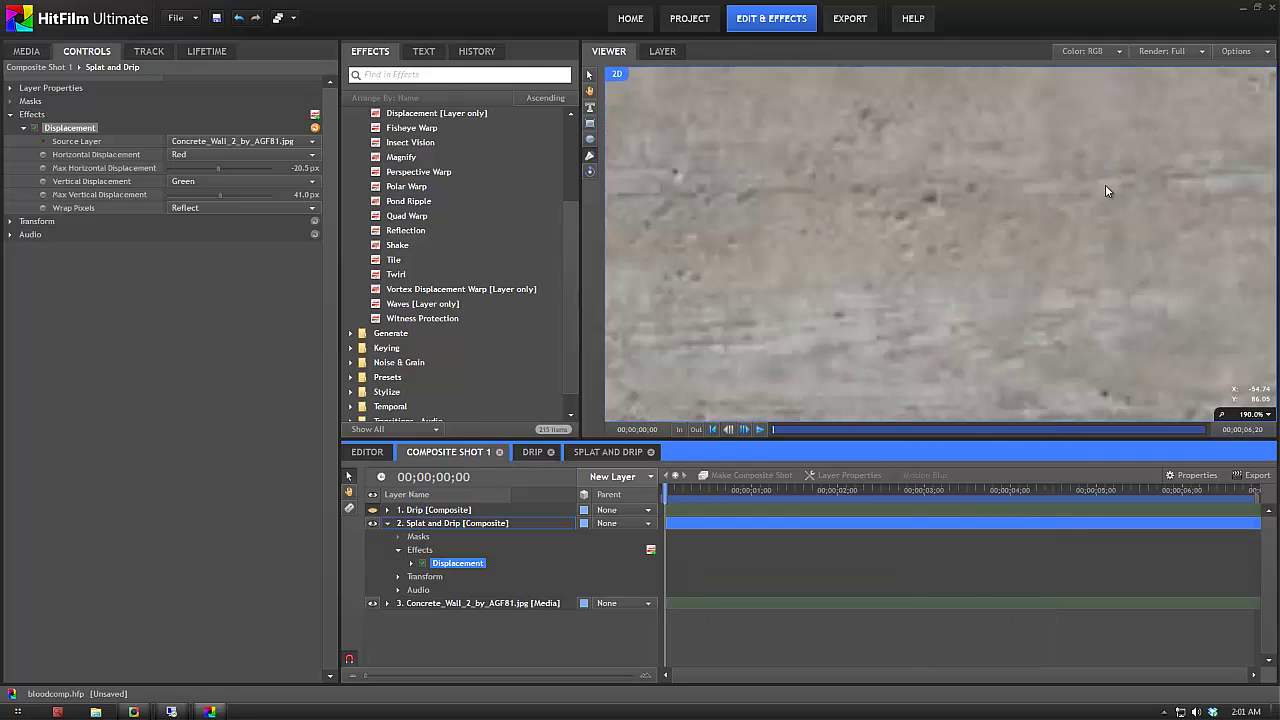
scroll(1105, 184, "down", 5)
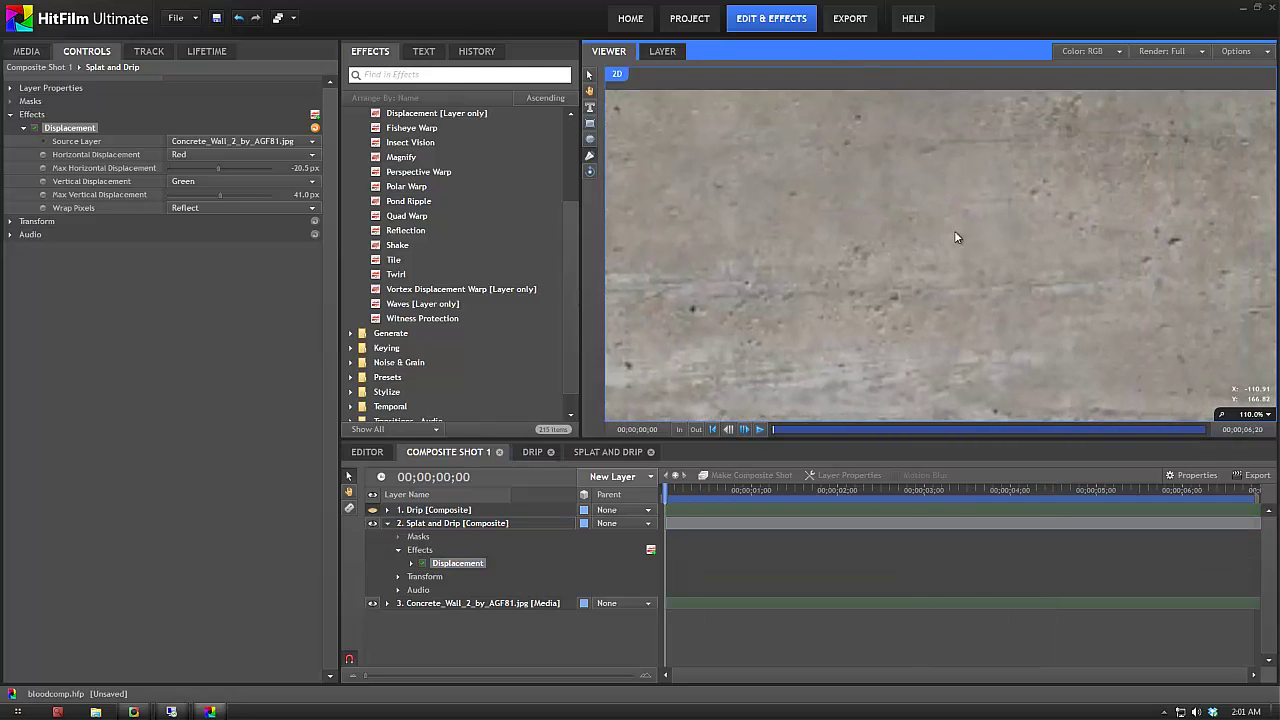
scroll(950, 230, "down", 4)
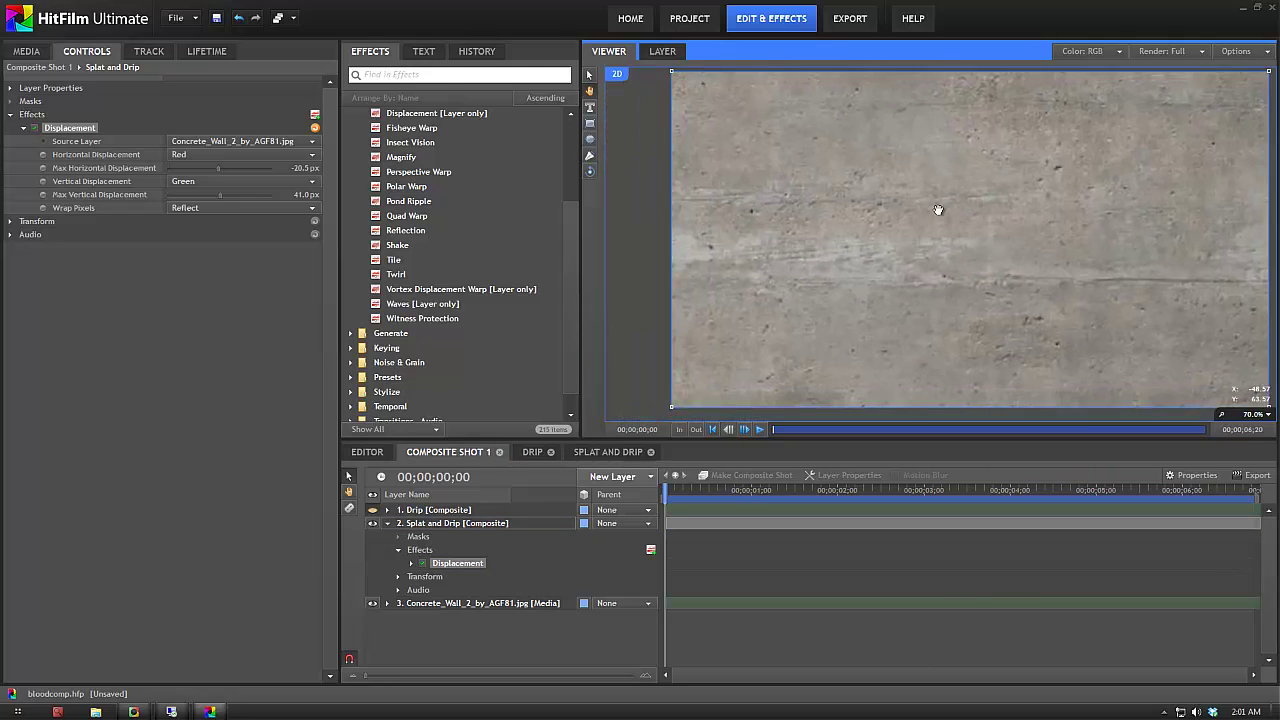
left_click_drag(938, 210, 929, 222)
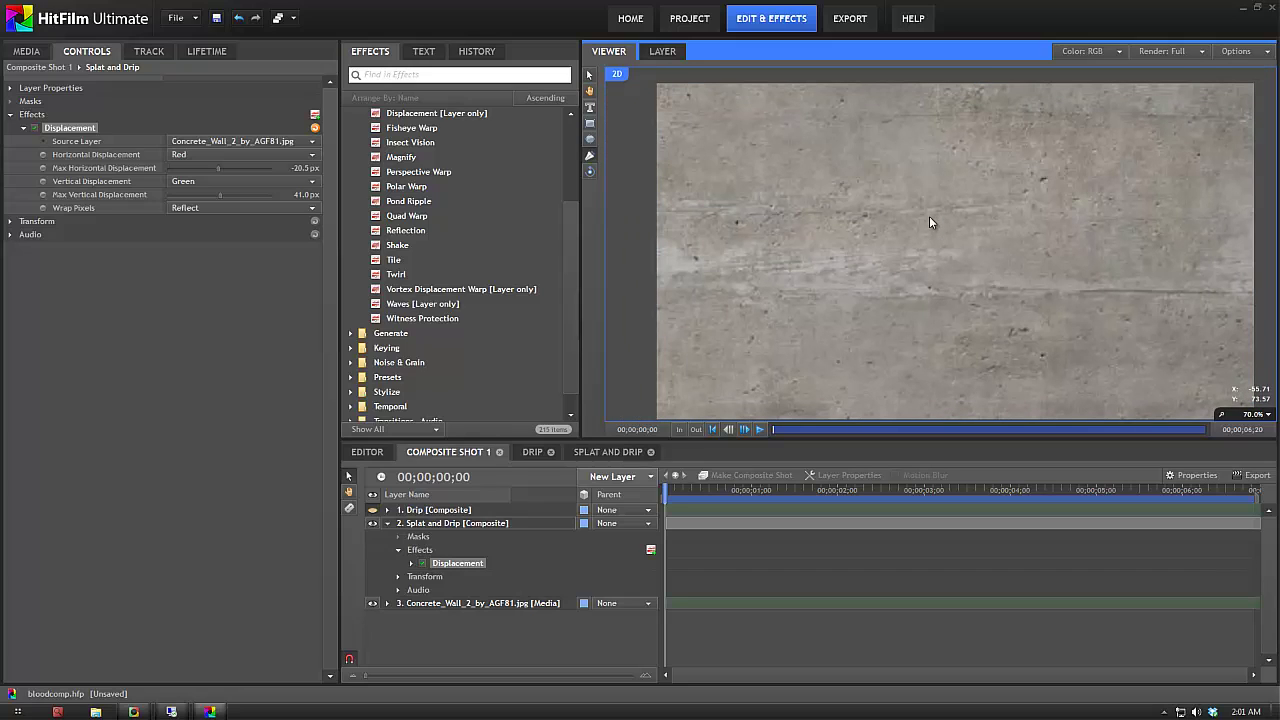
left_click_drag(974, 206, 974, 194)
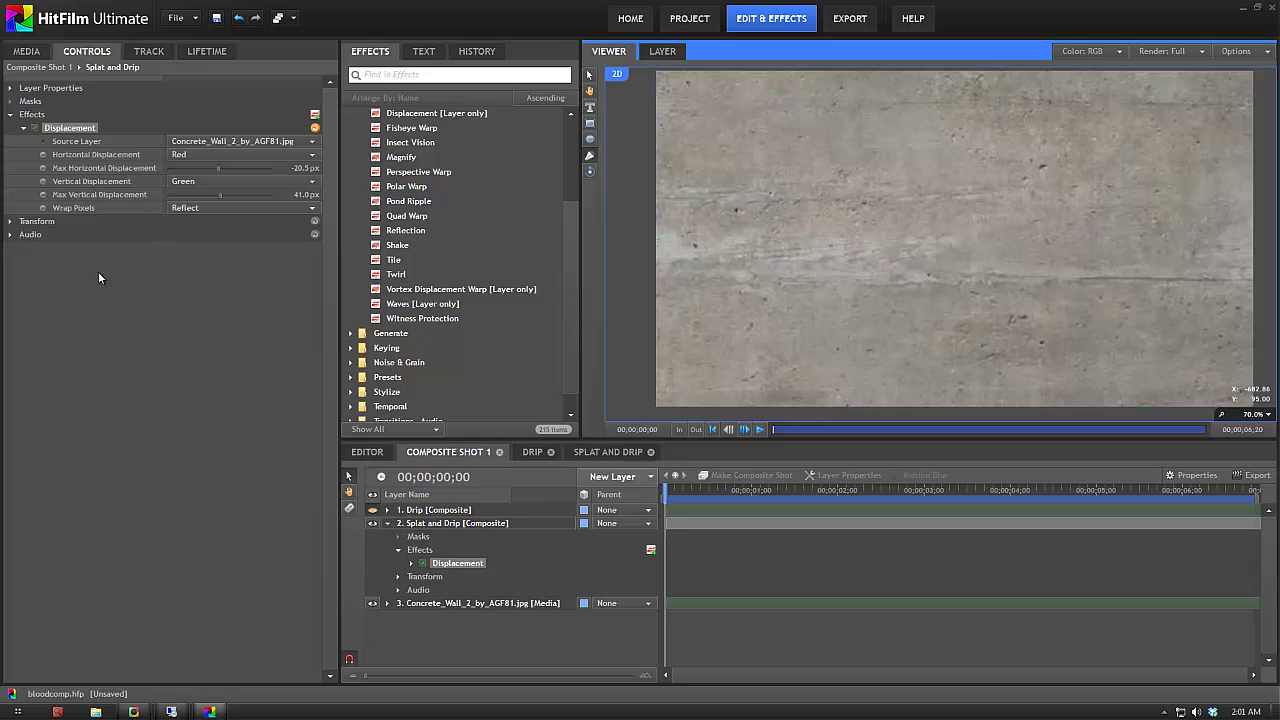
left_click_drag(738, 495, 921, 483)
left_click(920, 490)
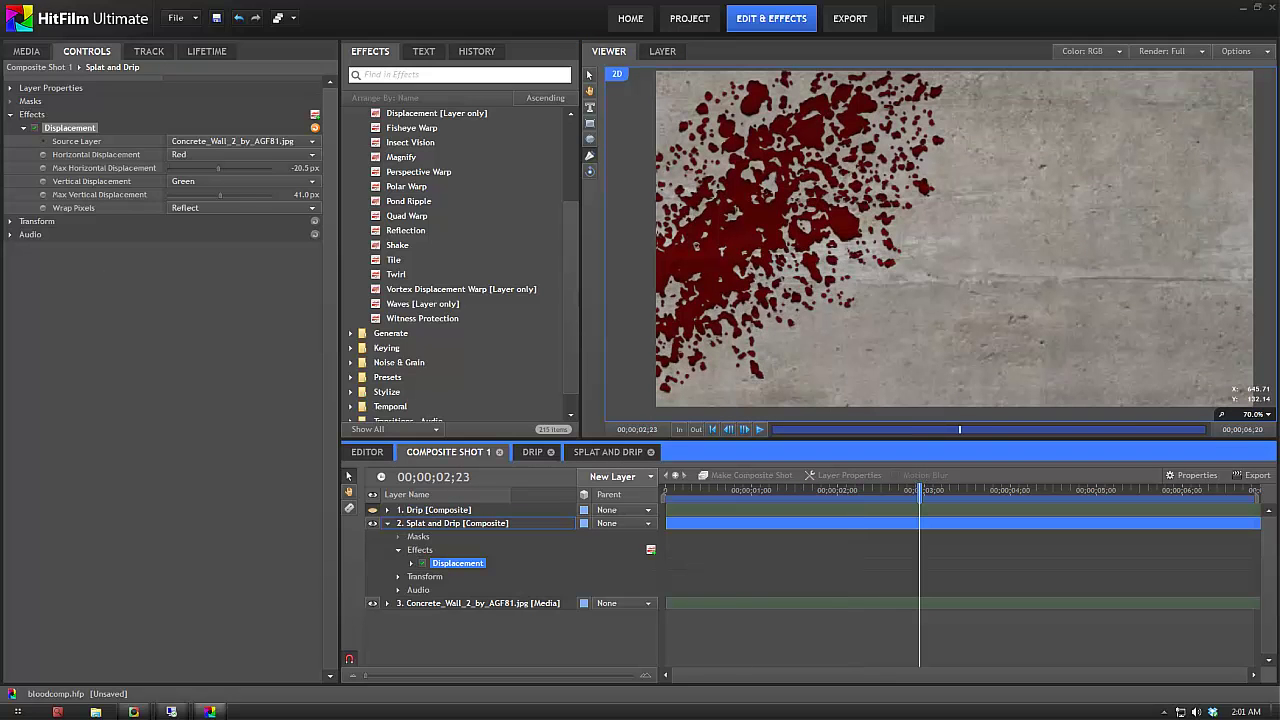